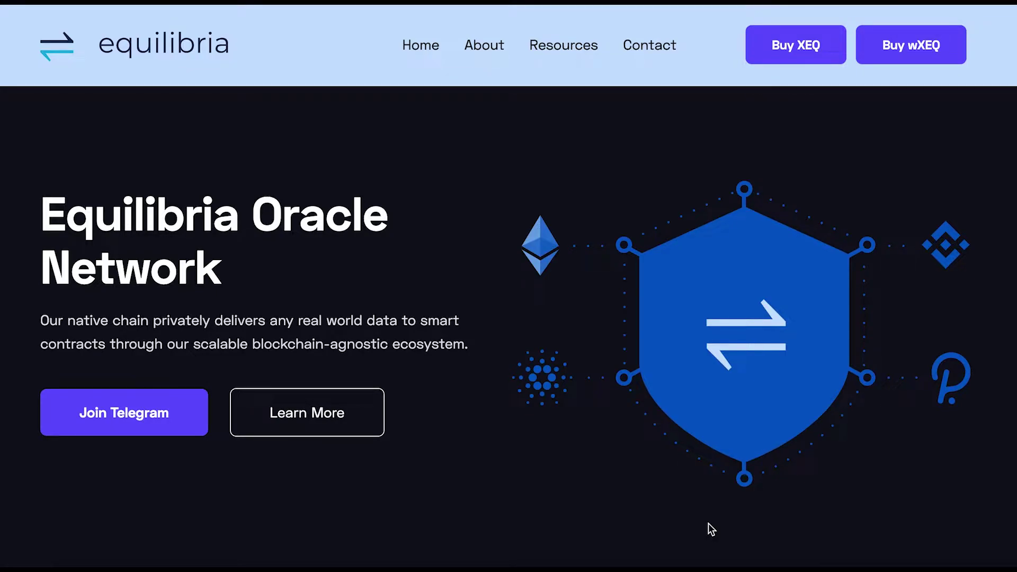
# - Scroll the Equilibria homepage down to the Equilibria Wallets download section
pyautogui.scroll(-10, 707, 524)
pyautogui.scroll(-15, 708, 523)
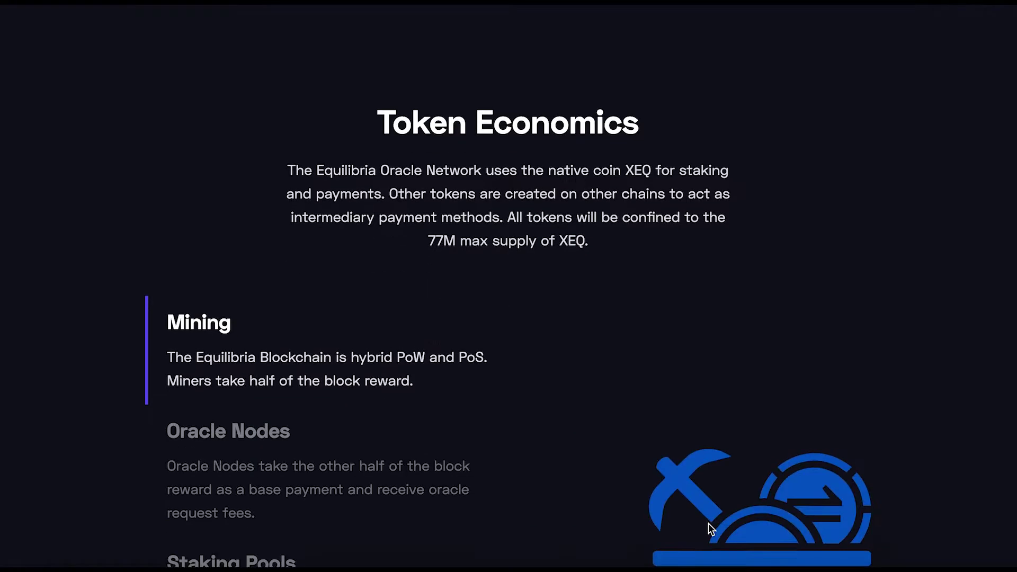
pyautogui.scroll(-5, 708, 523)
pyautogui.scroll(-15, 708, 524)
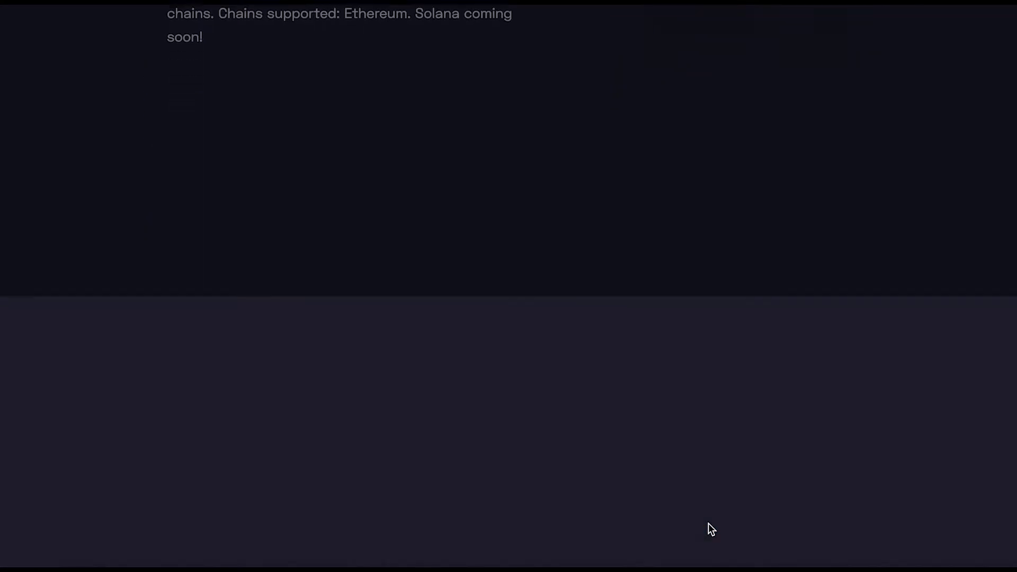
pyautogui.scroll(6, 708, 523)
pyautogui.scroll(1, 708, 523)
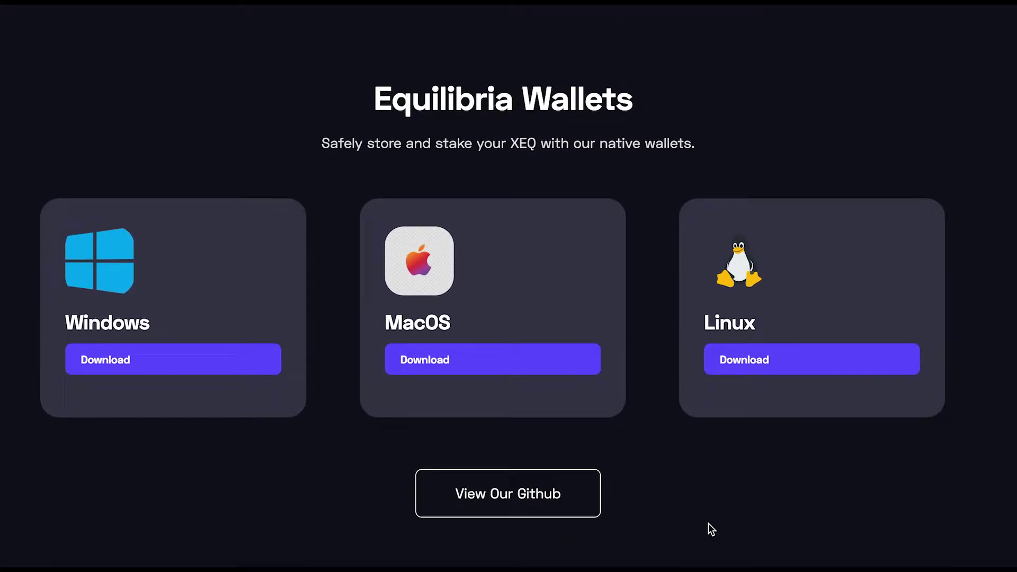
# - Follow the MacOS download to the GitHub release and download equilibria_wallet_mac_1200.zip from Assets
pyautogui.click(450, 363)
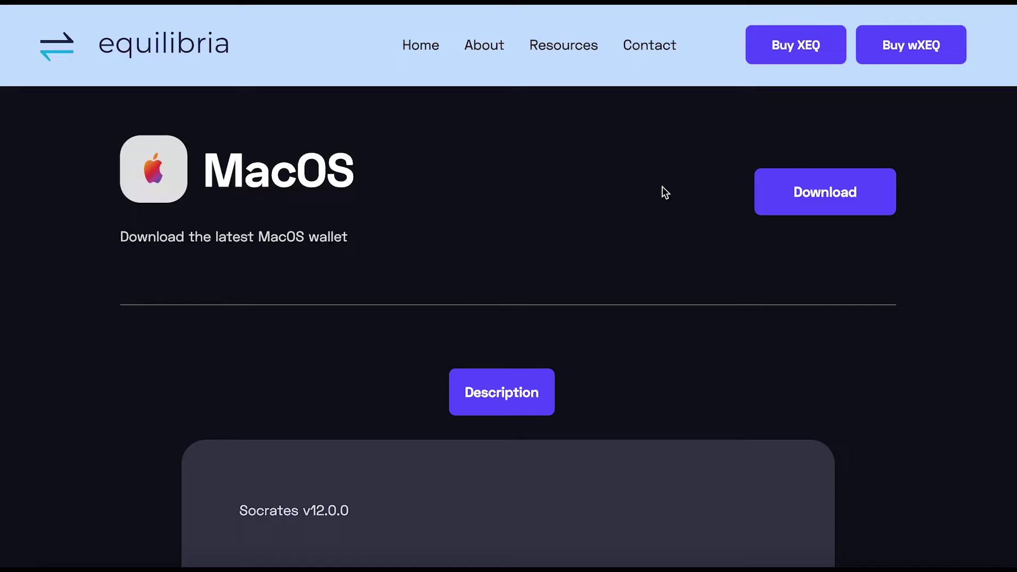
pyautogui.click(809, 207)
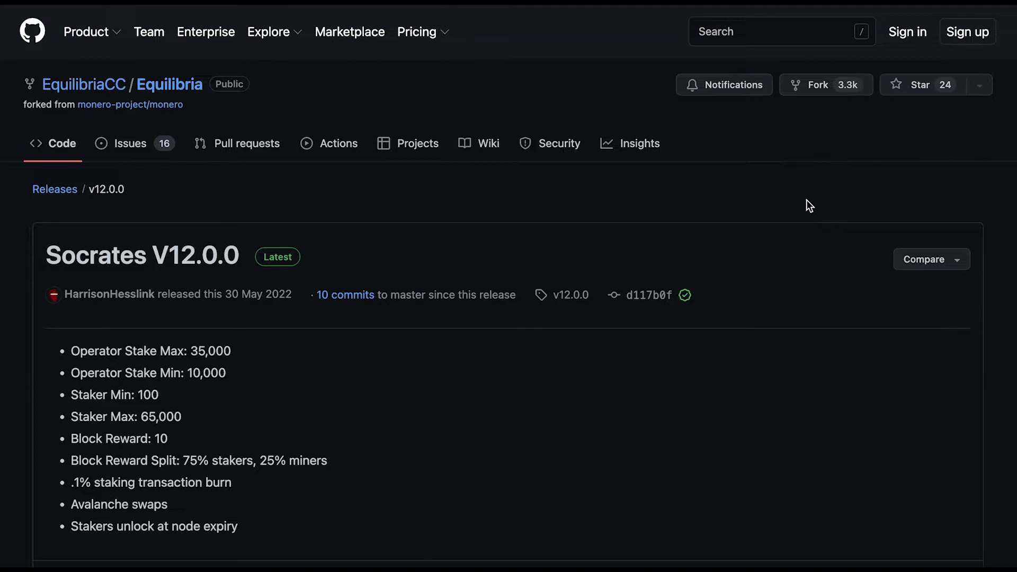
pyautogui.scroll(-1, 751, 300)
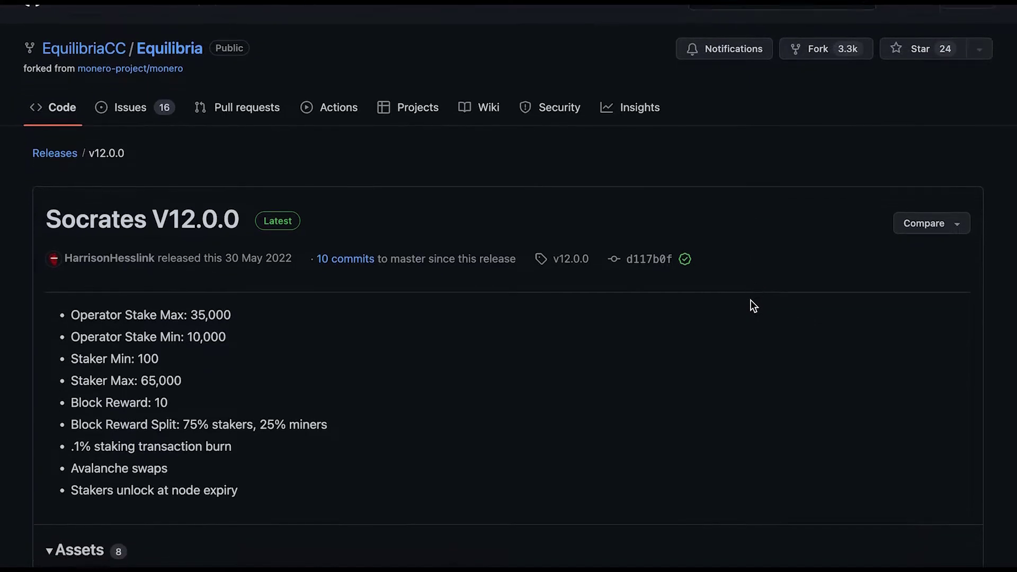
pyautogui.scroll(-7, 752, 301)
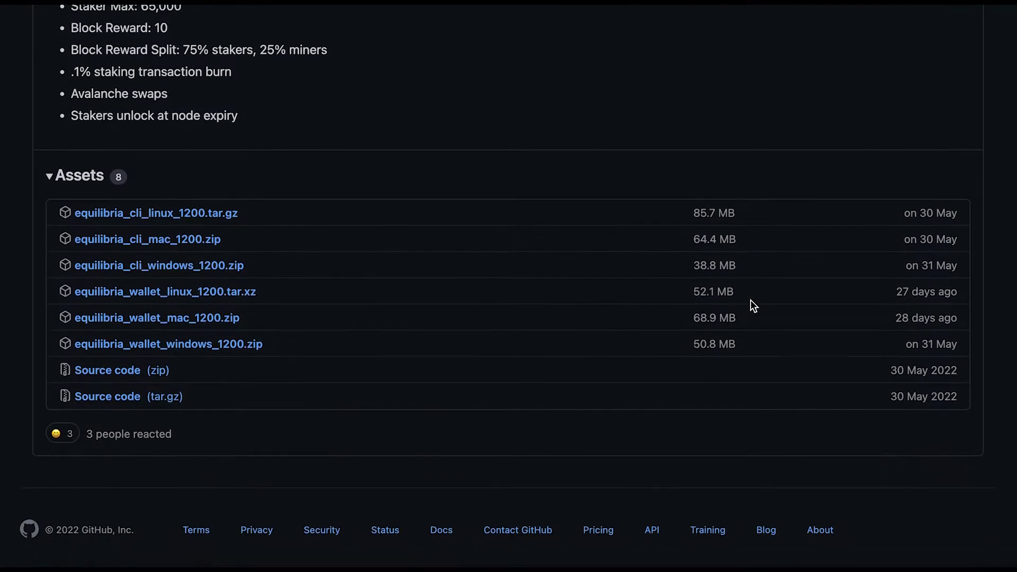
pyautogui.scroll(-1, 752, 300)
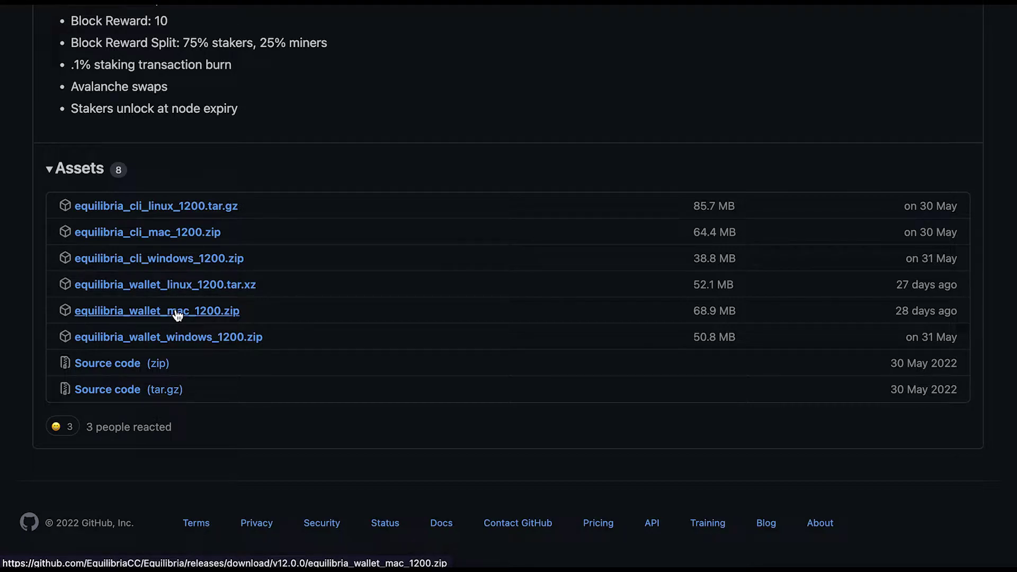
pyautogui.click(178, 316)
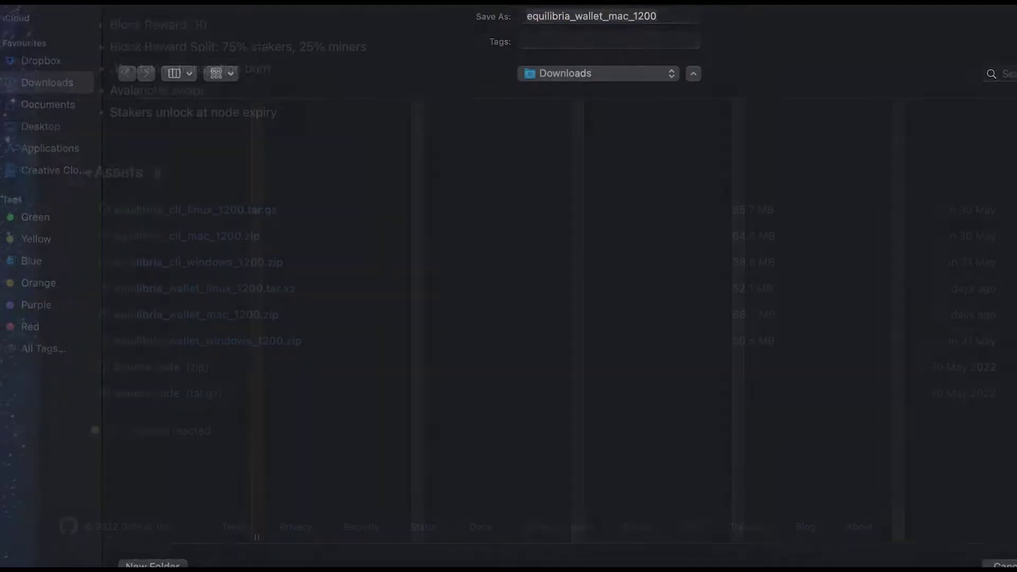
# - Save equilibria_wallet_mac_1200.zip into the Downloads folder
pyautogui.press('Return')
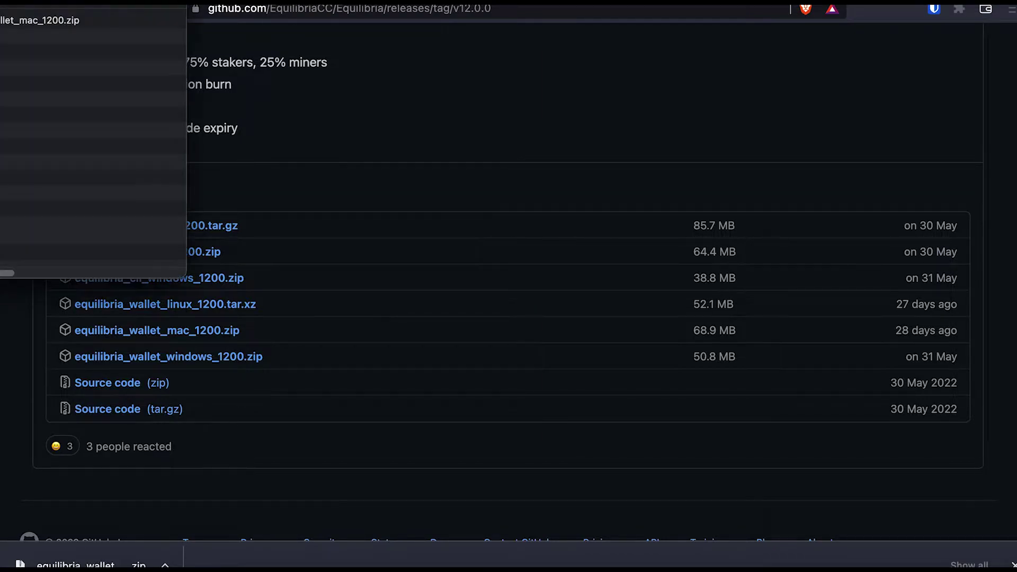
# - Arrange the Downloads and Applications Finder windows side by side
pyautogui.moveTo(320, 1); pyautogui.dragTo(310, 105)
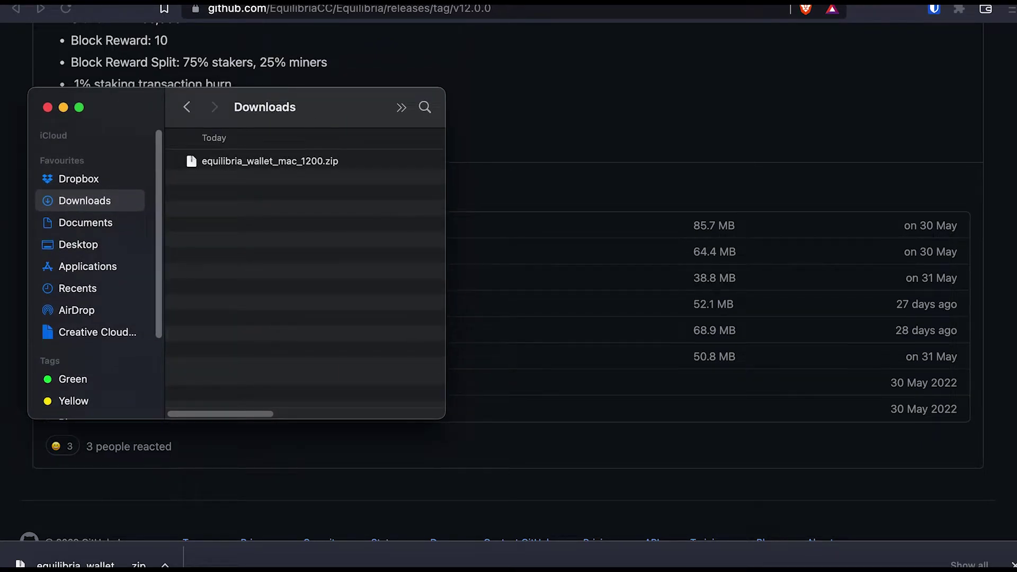
pyautogui.press('super+n')
pyautogui.moveTo(417, 1); pyautogui.dragTo(796, 120)
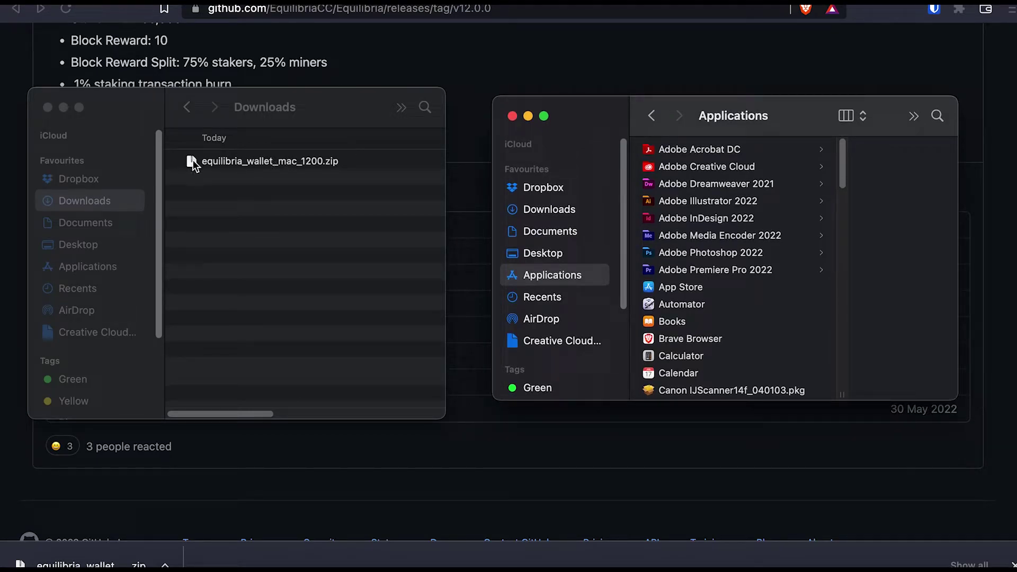
# - Unzip the wallet archive and move the Equilibria Wallet app into Applications
pyautogui.doubleClick(192, 162)
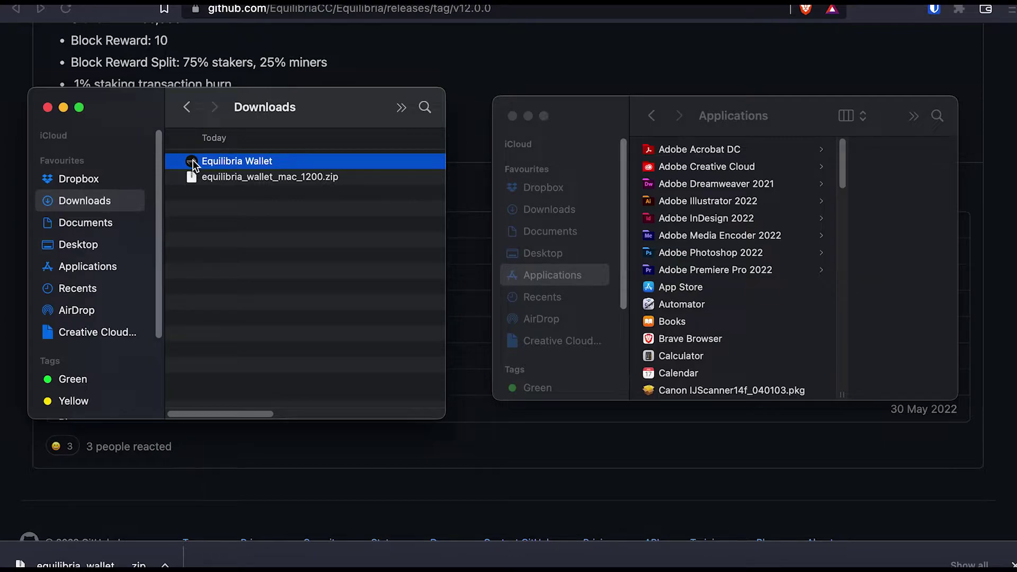
pyautogui.moveTo(193, 160); pyautogui.dragTo(542, 277)
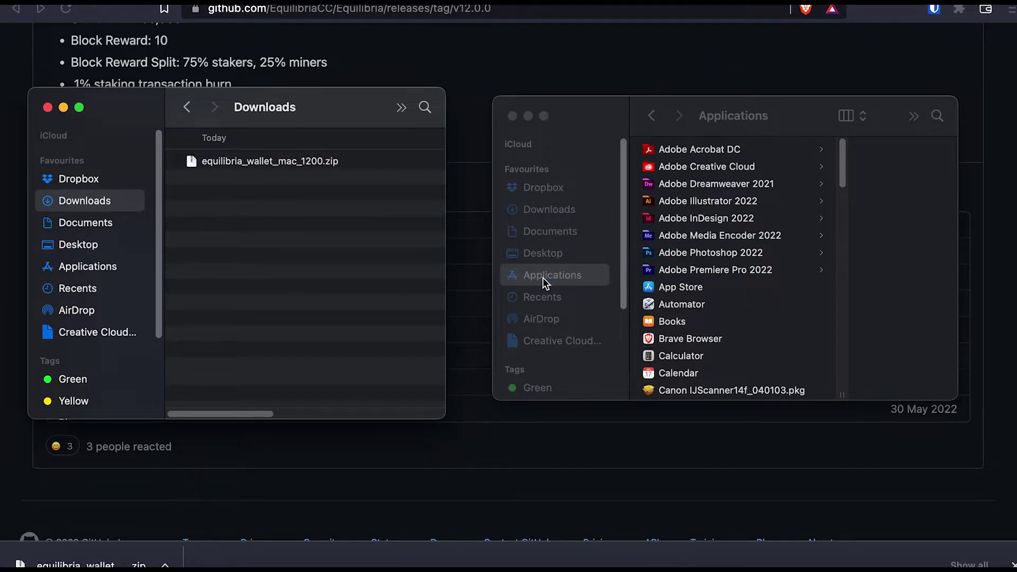
pyautogui.moveTo(352, 106); pyautogui.dragTo(0, 88)
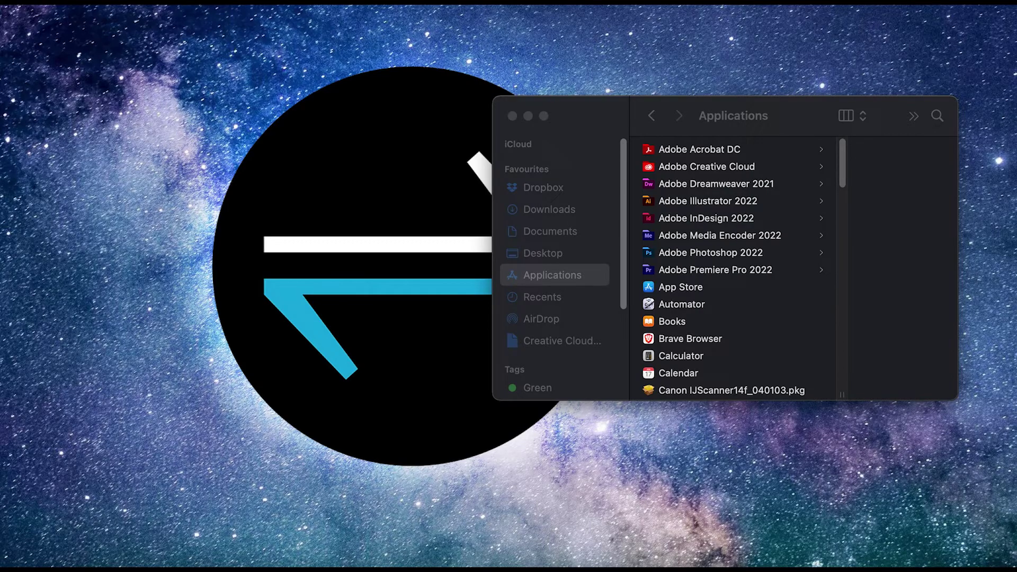
# - Try launching Equilibria Wallet from Applications and dismiss the cannot-be-opened warning
pyautogui.moveTo(794, 110); pyautogui.dragTo(485, 121)
pyautogui.scroll(-10, 413, 322)
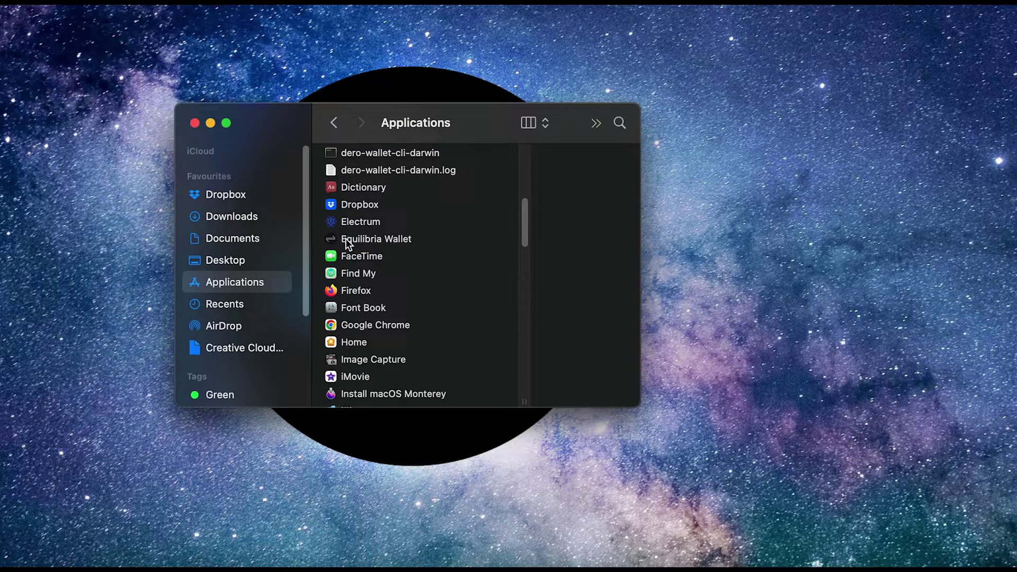
pyautogui.click(347, 242)
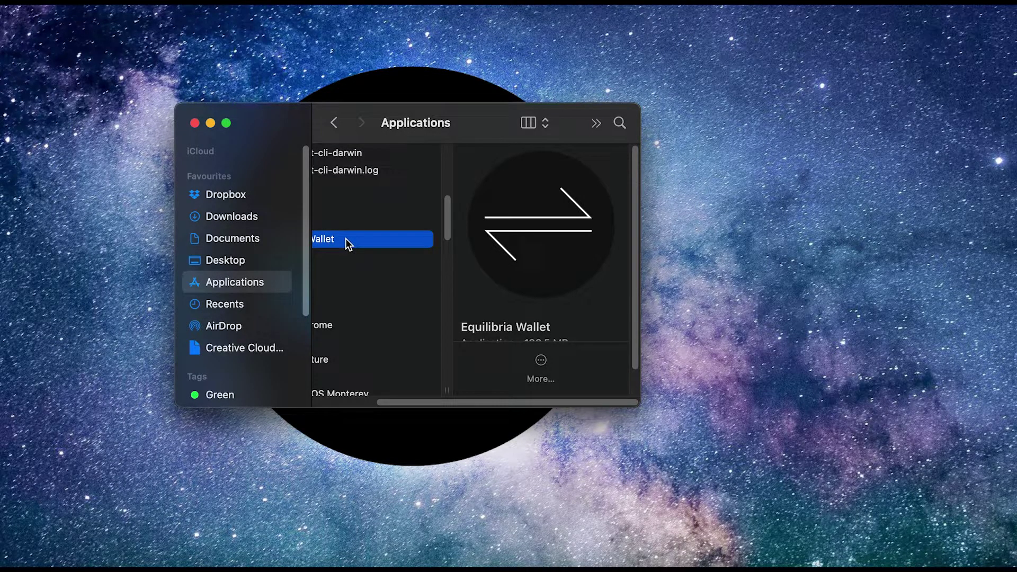
pyautogui.doubleClick(346, 238)
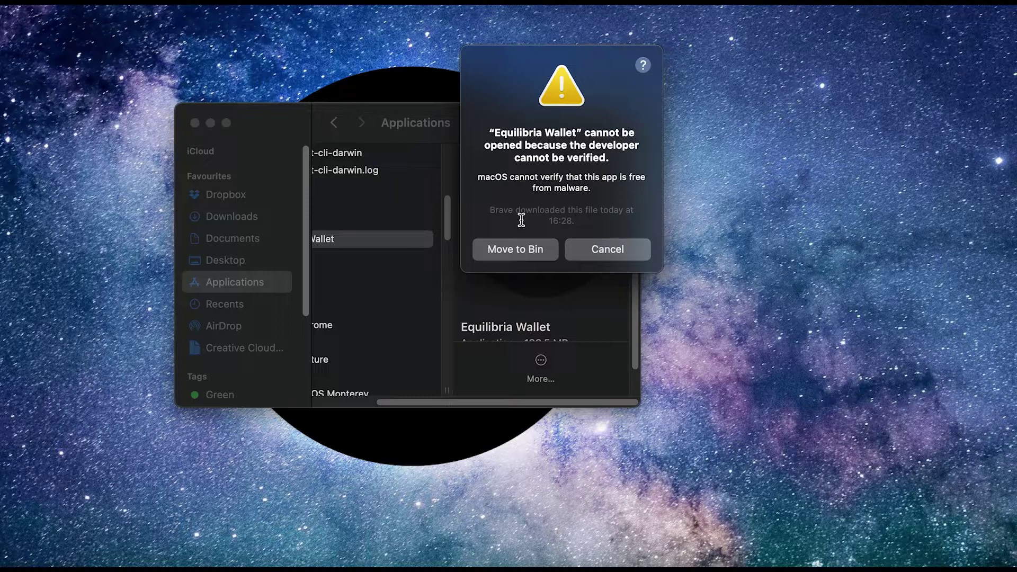
pyautogui.click(579, 253)
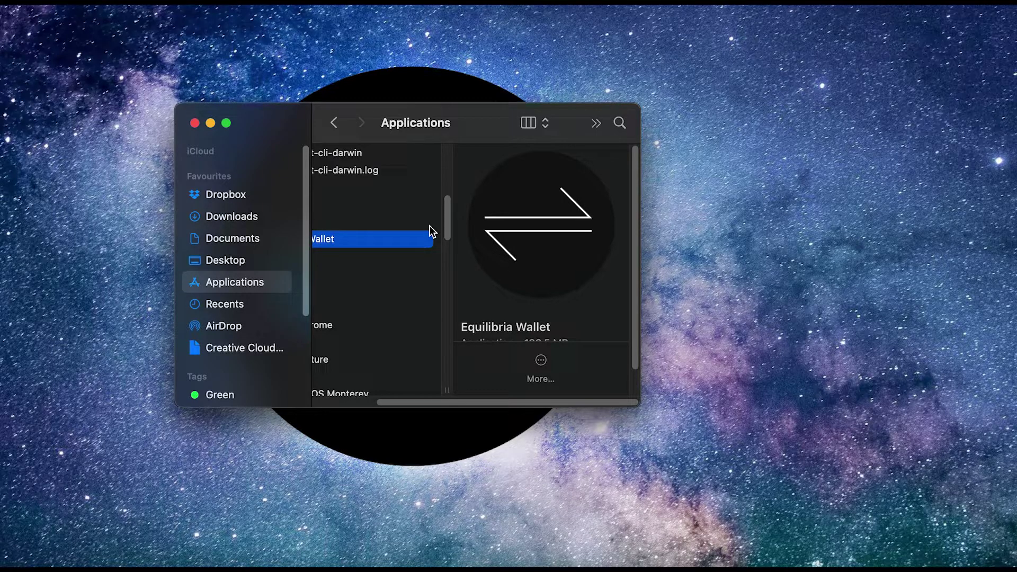
# - Open Equilibria Wallet through its context-menu Open command, confirming the unverified-developer prompt
pyautogui.hscroll(-3, 401, 233)
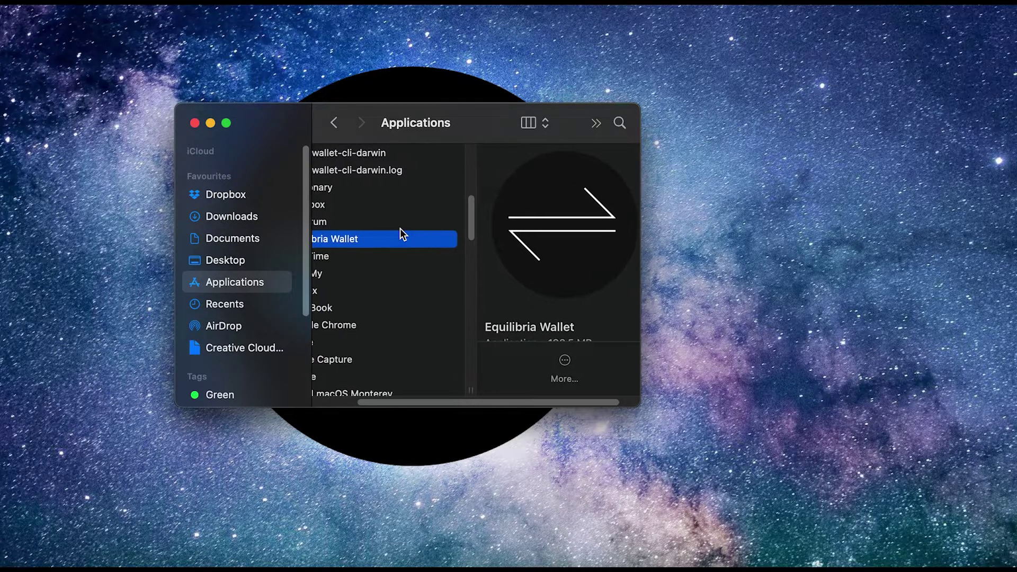
pyautogui.rightClick(342, 238)
pyautogui.click(364, 233)
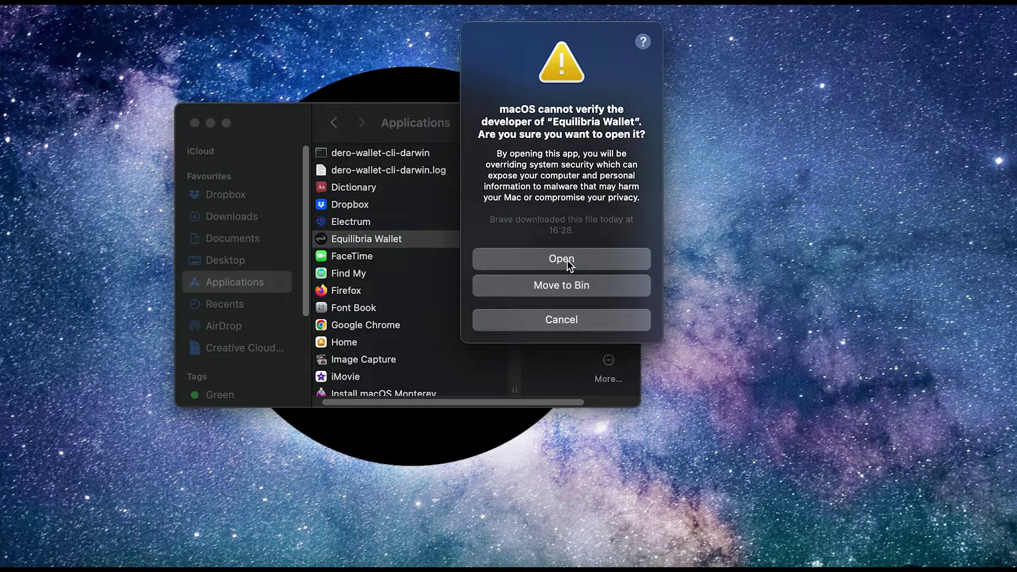
pyautogui.click(566, 259)
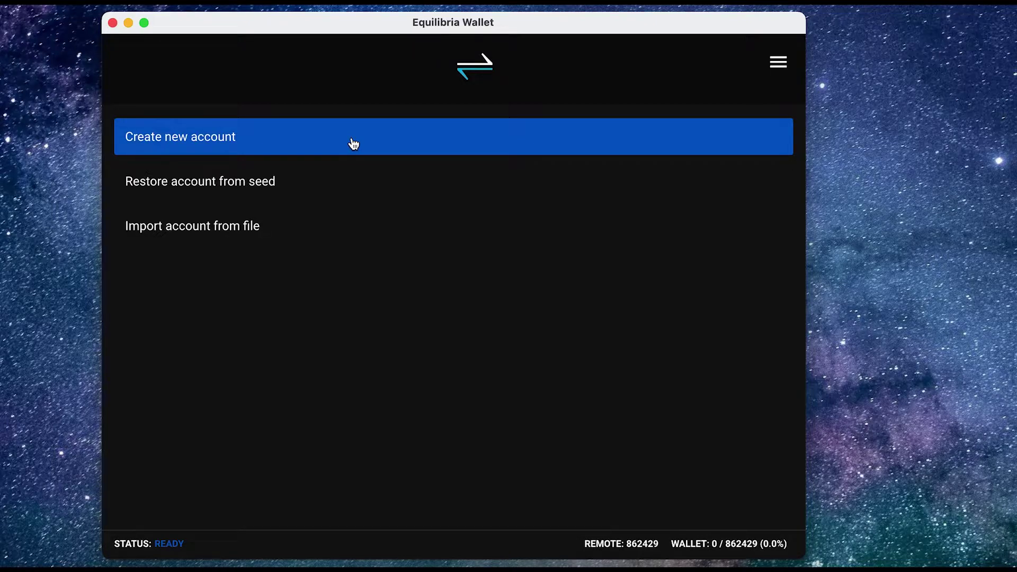
# - Choose Create new account on the Equilibria Wallet start screen
pyautogui.click(354, 144)
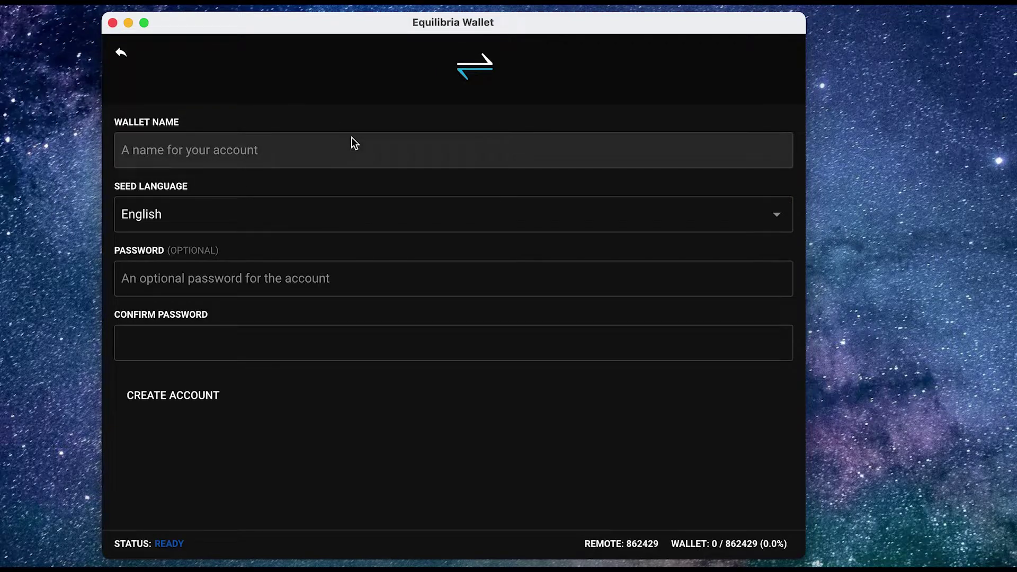
# - Create a wallet named 'Equilibria' with English seed, entering the account password twice
pyautogui.click(273, 155)
pyautogui.write('E')
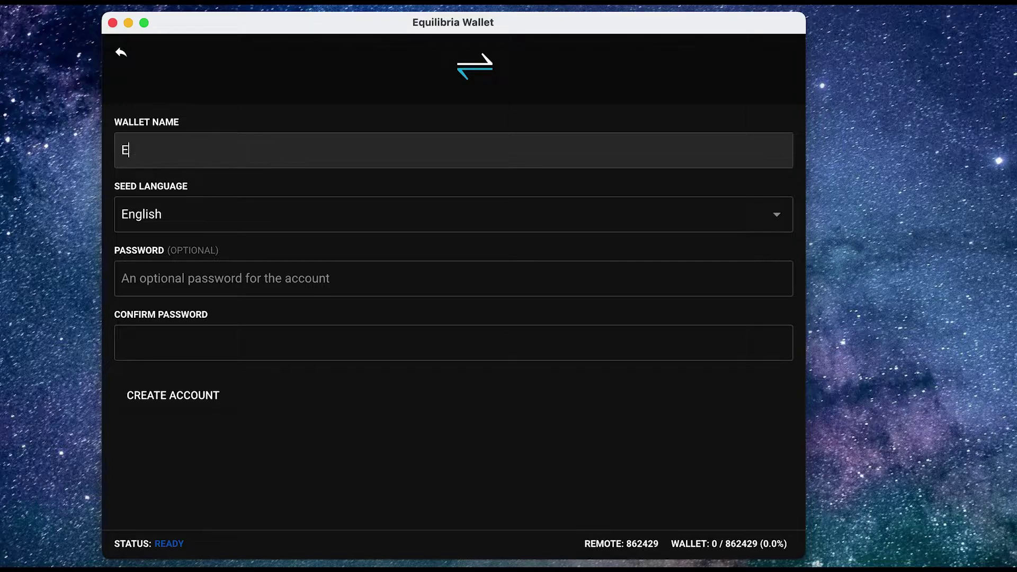
pyautogui.write('quilibria')
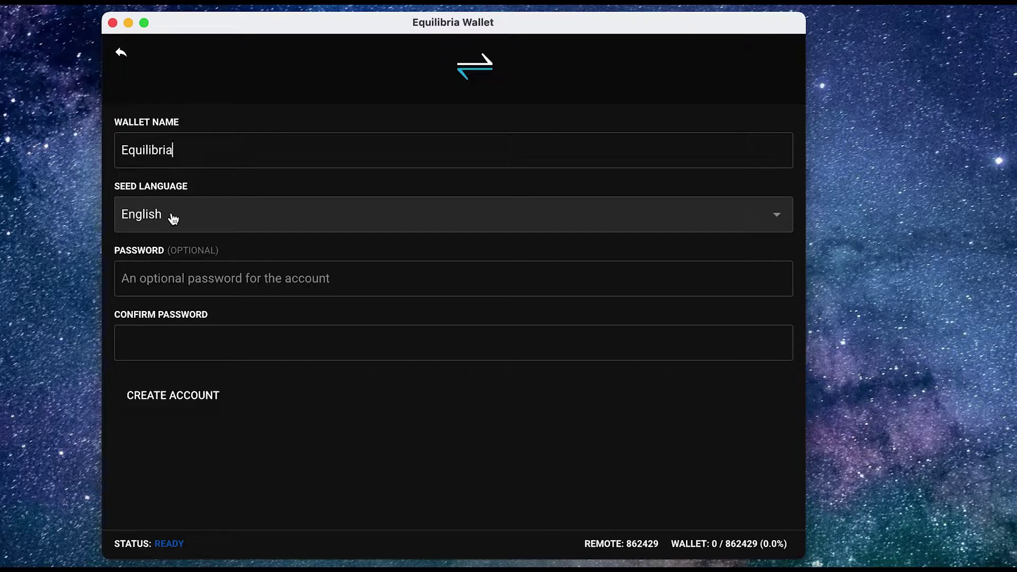
pyautogui.click(177, 277)
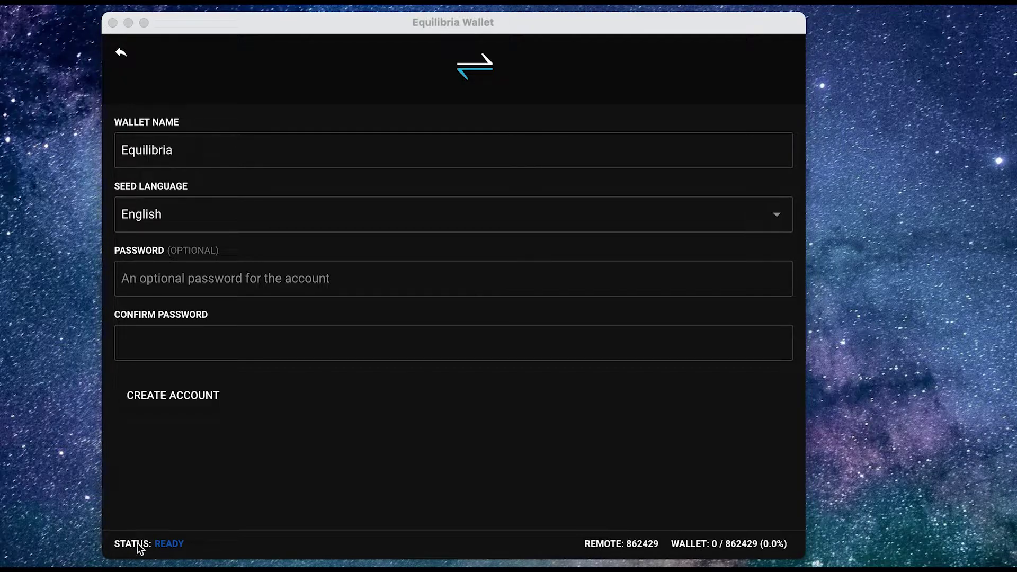
pyautogui.click(195, 278)
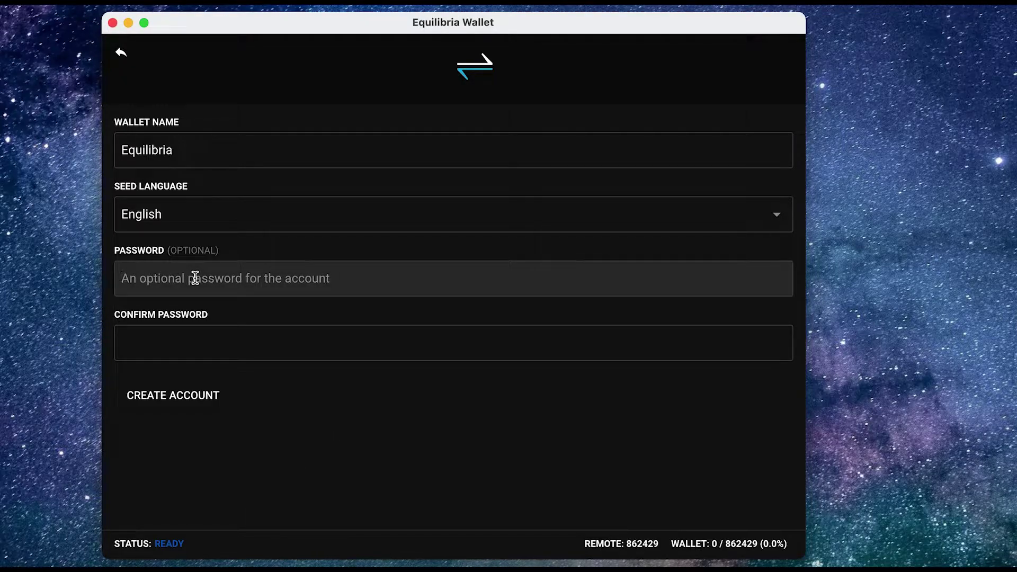
pyautogui.press('super+v')
pyautogui.click(177, 339)
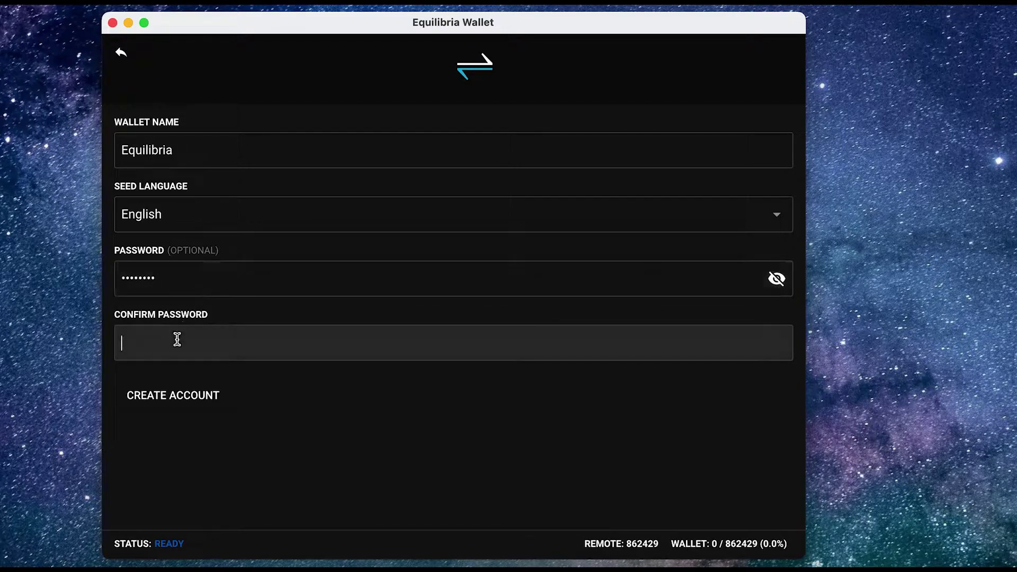
pyautogui.press('super+v')
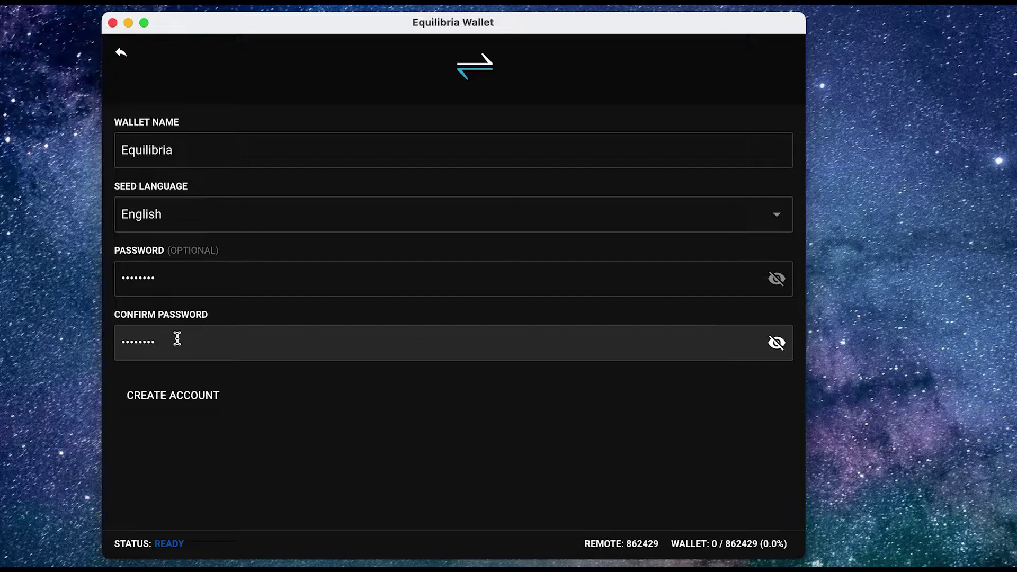
pyautogui.click(181, 397)
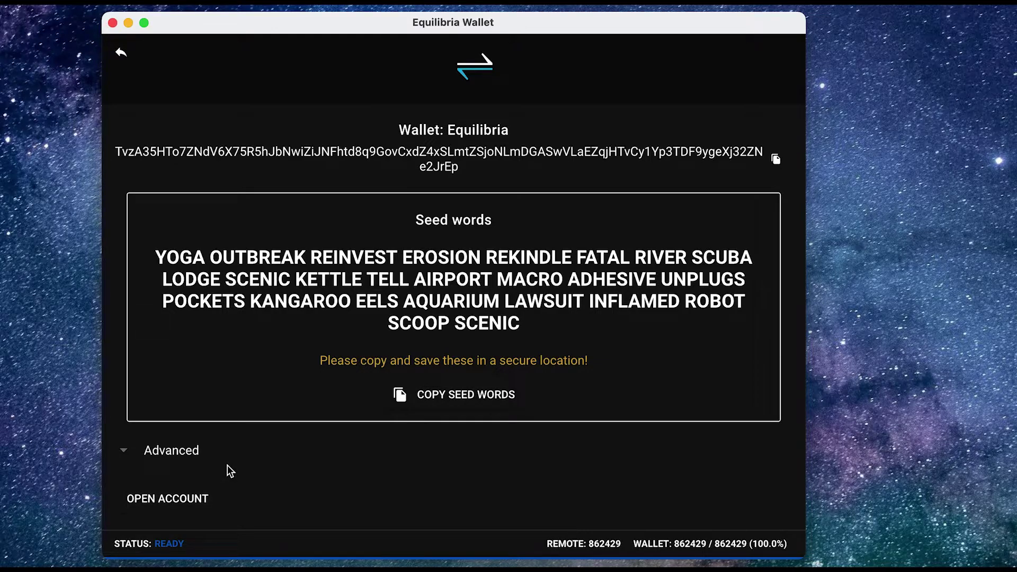
# - Proceed past the address and seed-words screen to open the new Equilibria wallet
pyautogui.click(188, 498)
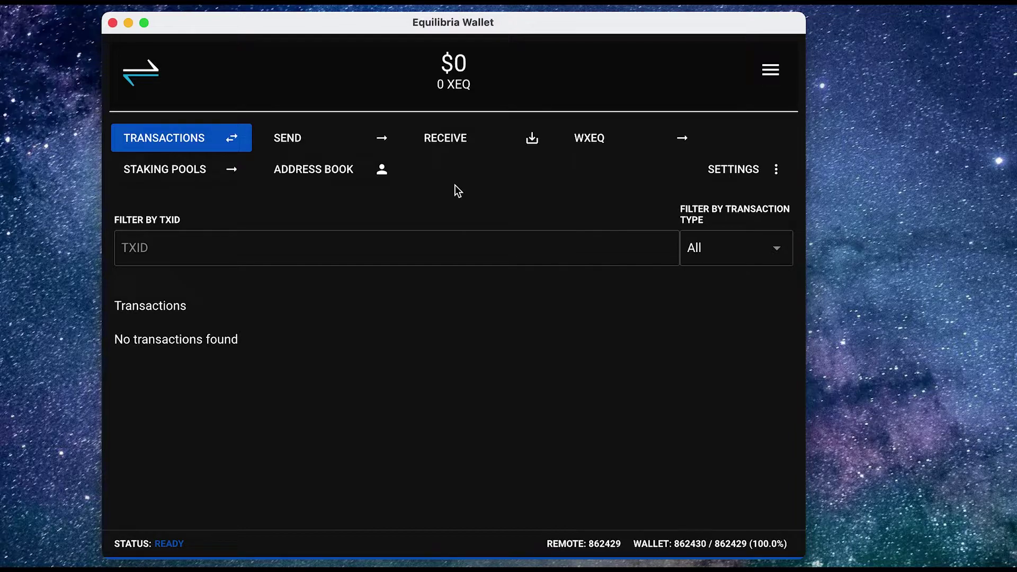
# - Switch to the Receive page showing the wallet's primary address
pyautogui.click(450, 139)
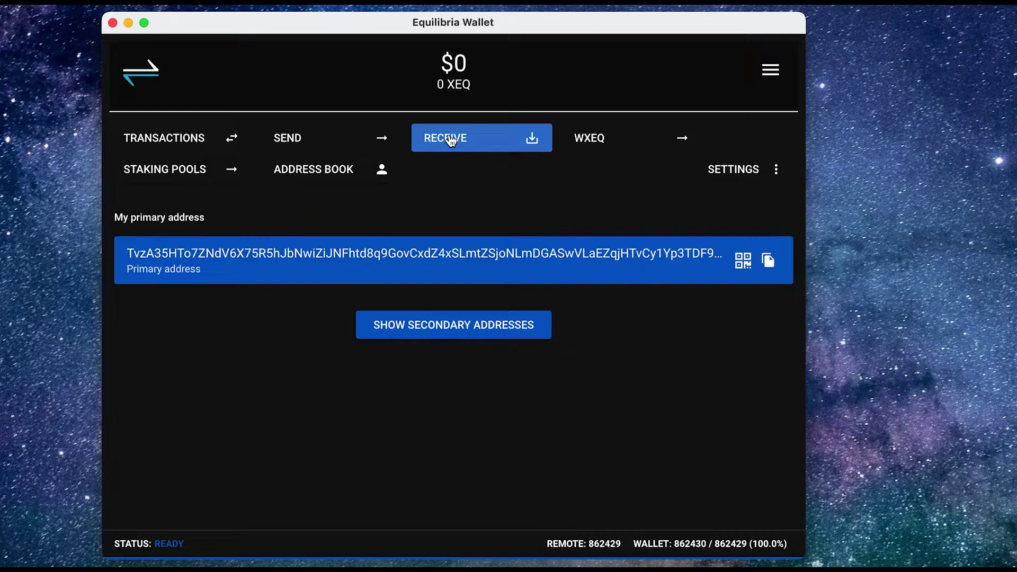
# - Copy the wallet's primary address to the clipboard
pyautogui.click(768, 262)
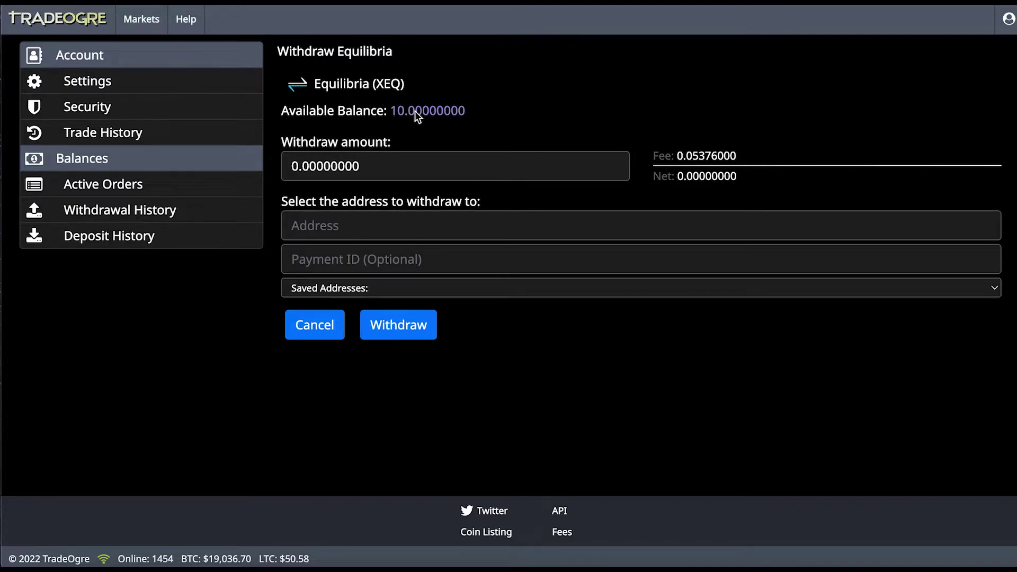
# - Withdraw the full 10 XEQ balance from TradeOgre to the new wallet's pasted address
pyautogui.click(431, 118)
pyautogui.click(388, 223)
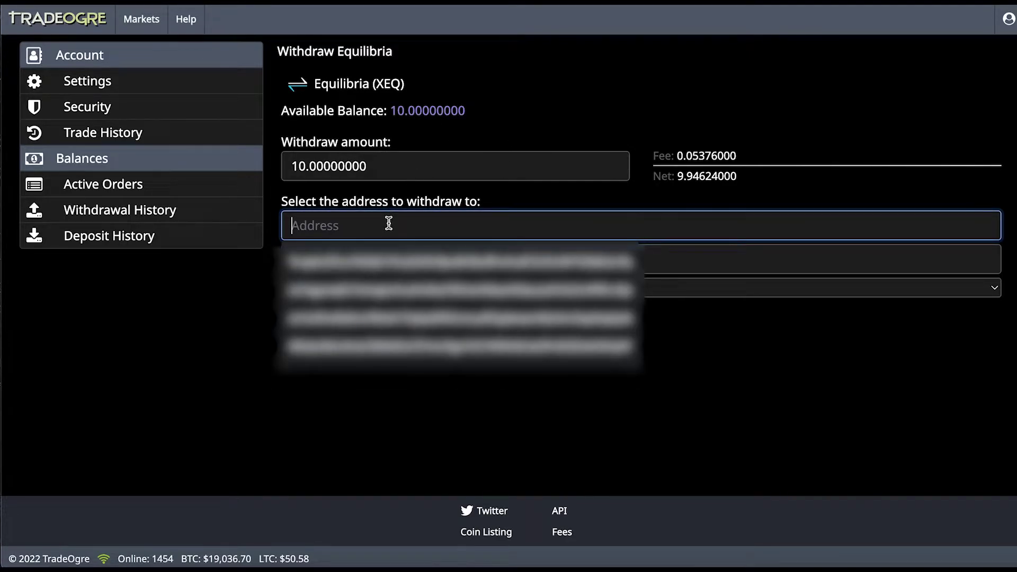
pyautogui.hotkey('ctrl', 'v')
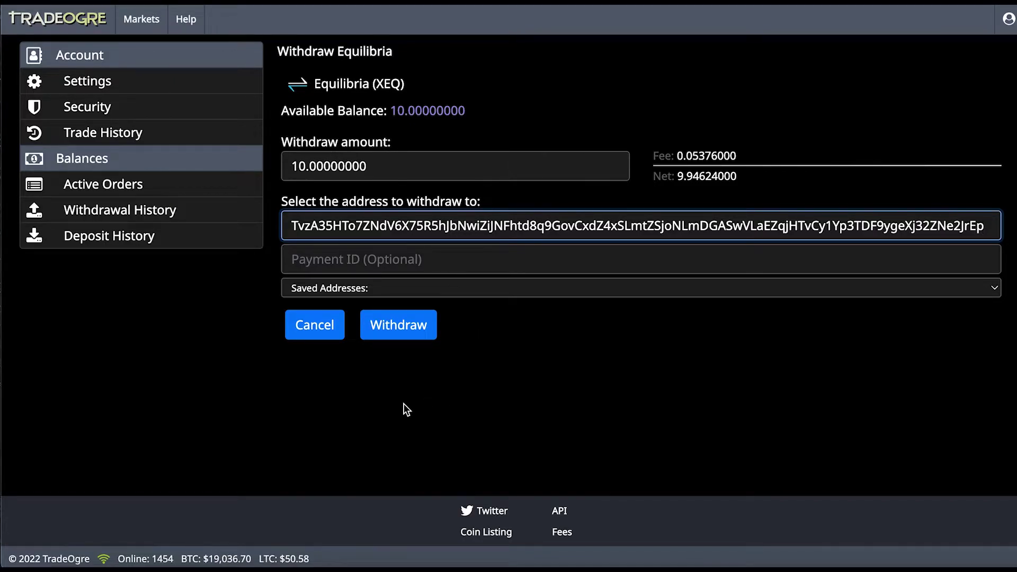
pyautogui.click(396, 336)
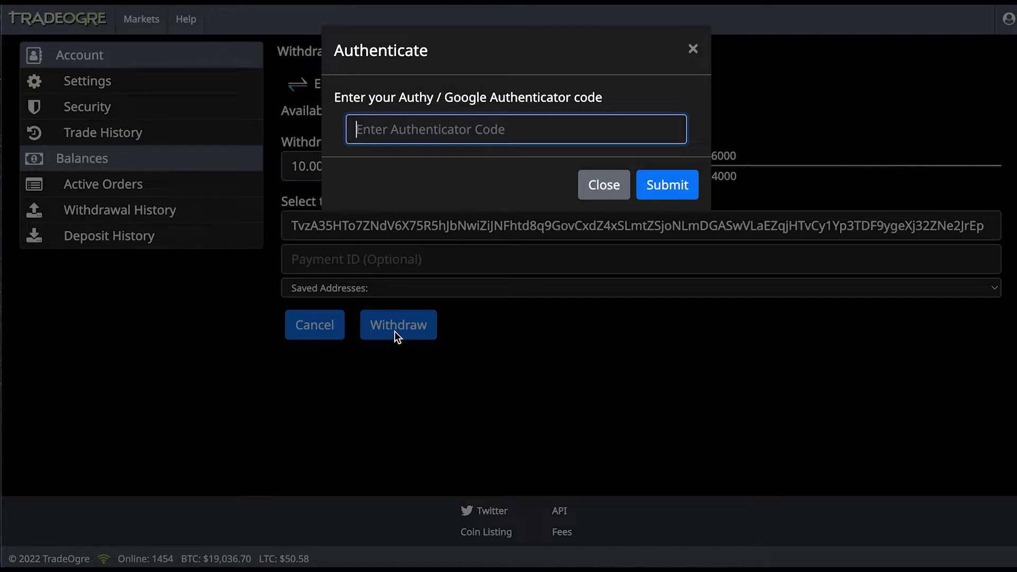
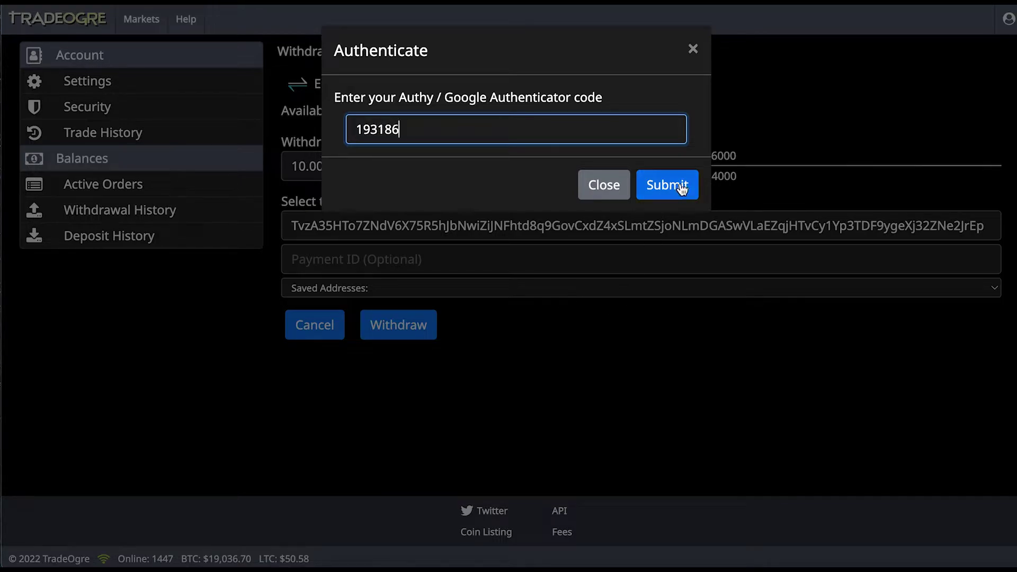
# - Enter the authenticator code and submit the 10 XEQ withdrawal
pyautogui.click(681, 186)
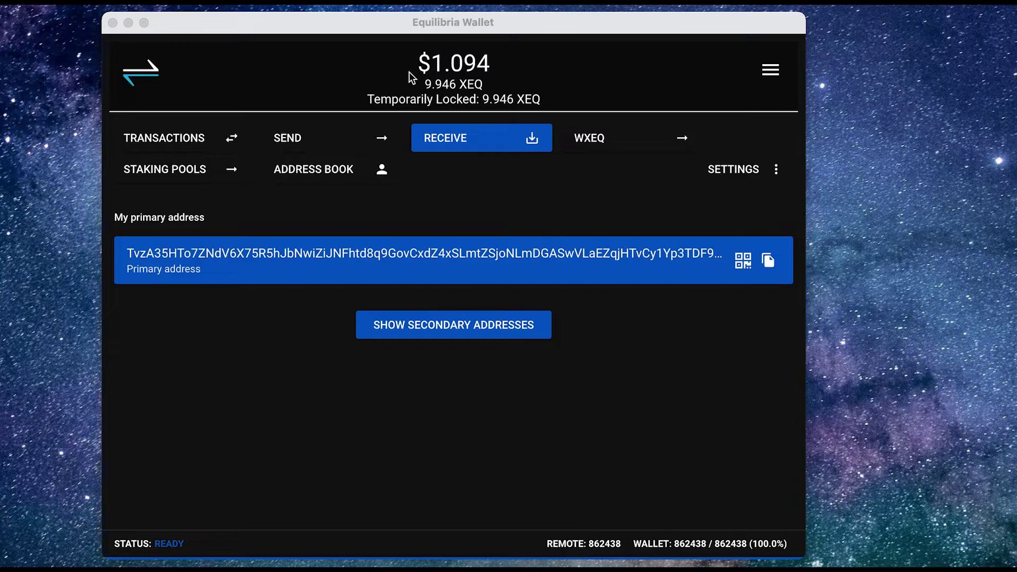
# - Show the wallet's transactions to see the Received +9.946 XEQ entry
pyautogui.click(177, 137)
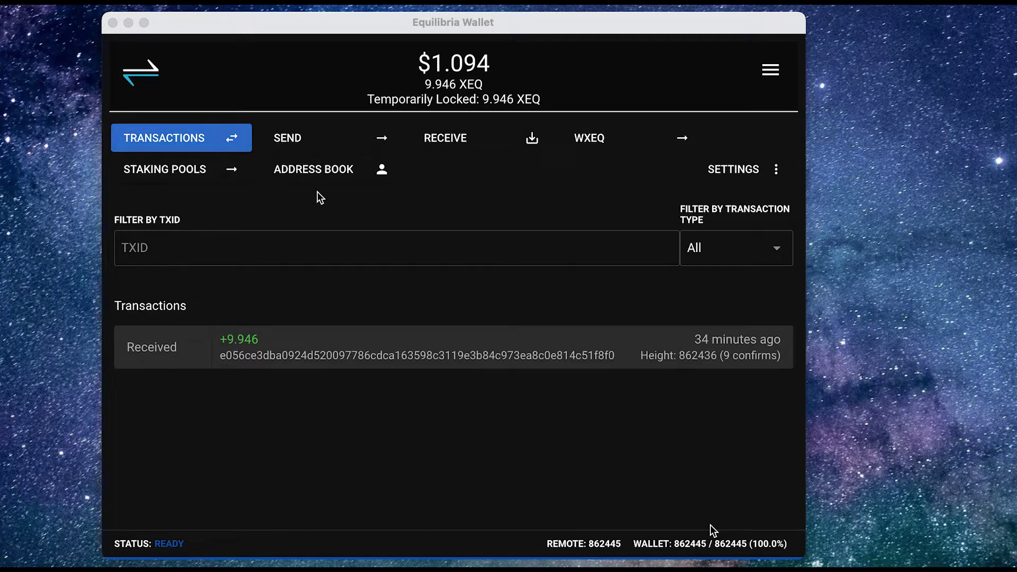
# - View the wXEQ swap form, scroll the Oracle Node pools, and open staking for pool 0b1c...299b
pyautogui.click(588, 142)
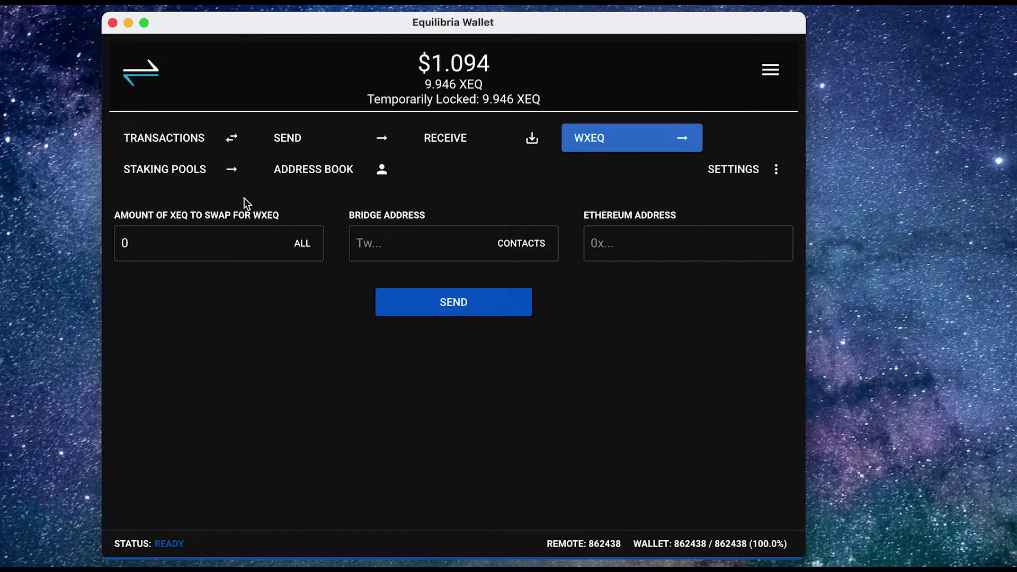
pyautogui.click(175, 178)
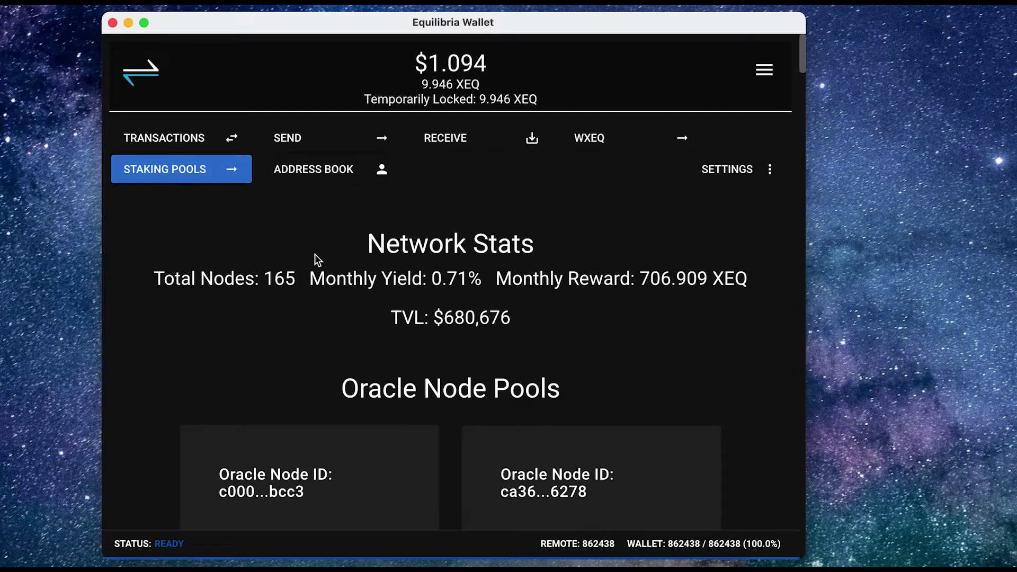
pyautogui.scroll(-5, 326, 342)
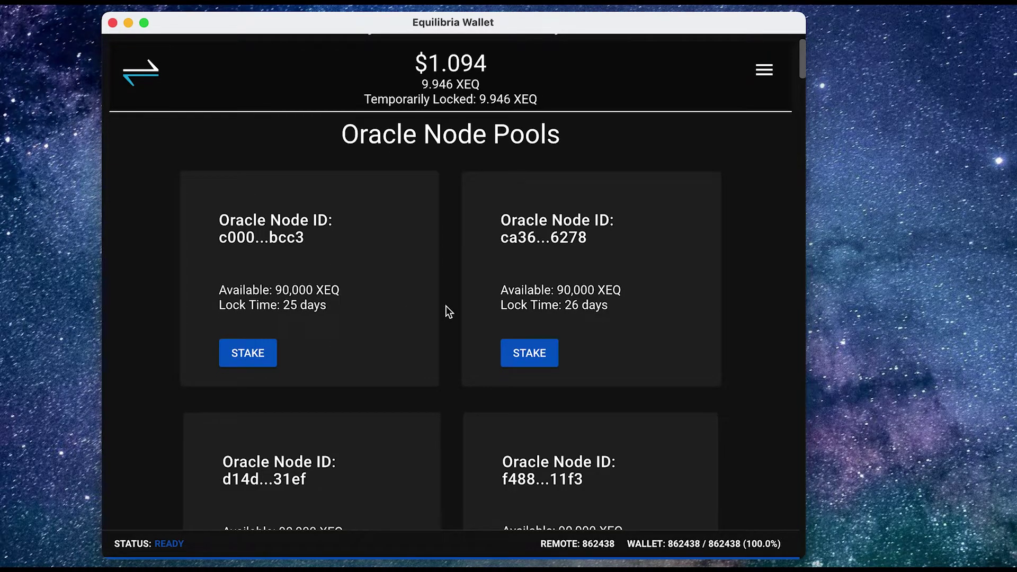
pyautogui.scroll(-4, 446, 312)
pyautogui.scroll(2, 446, 306)
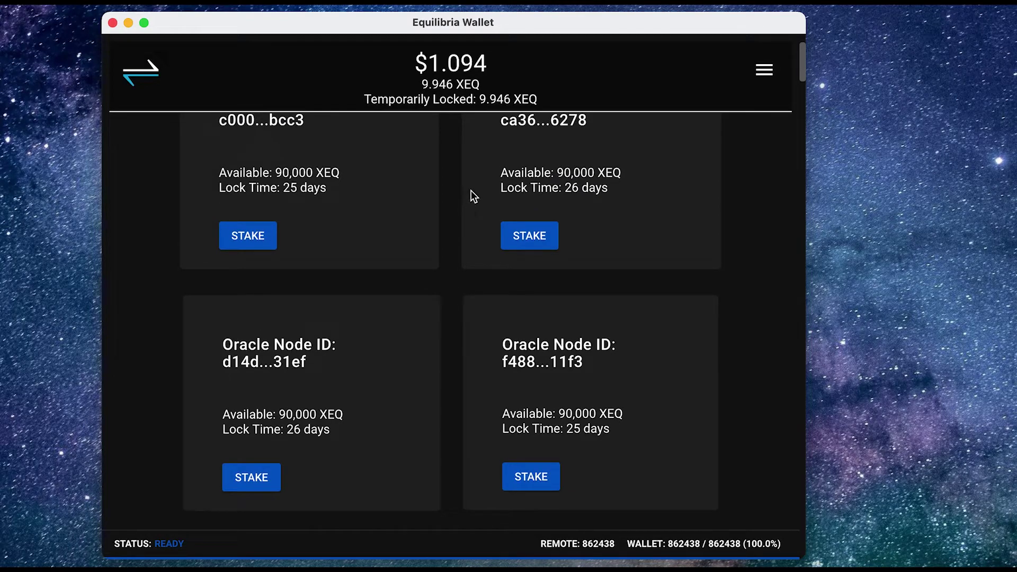
pyautogui.scroll(-5, 447, 228)
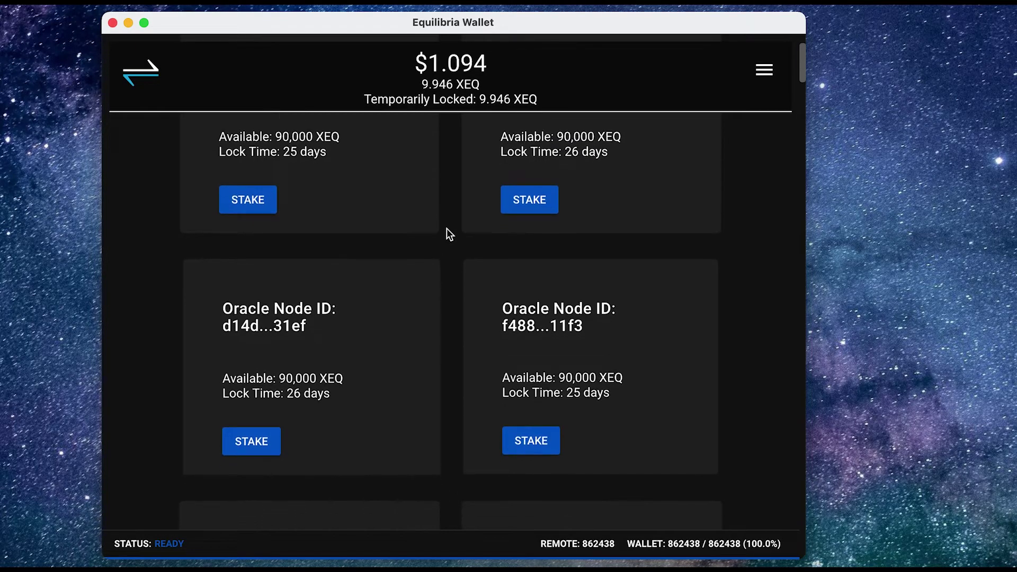
pyautogui.scroll(-5, 446, 232)
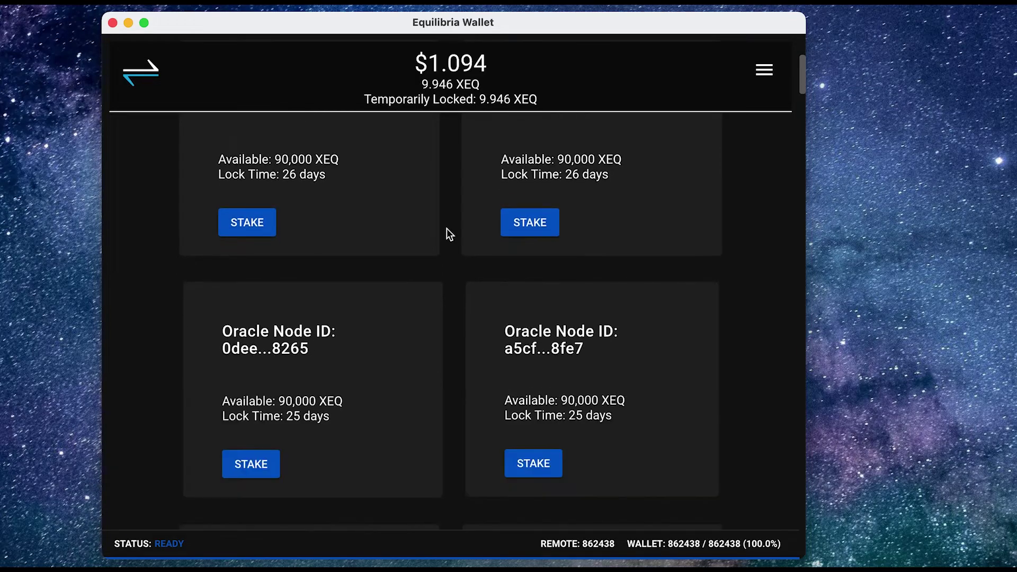
pyautogui.scroll(2, 528, 229)
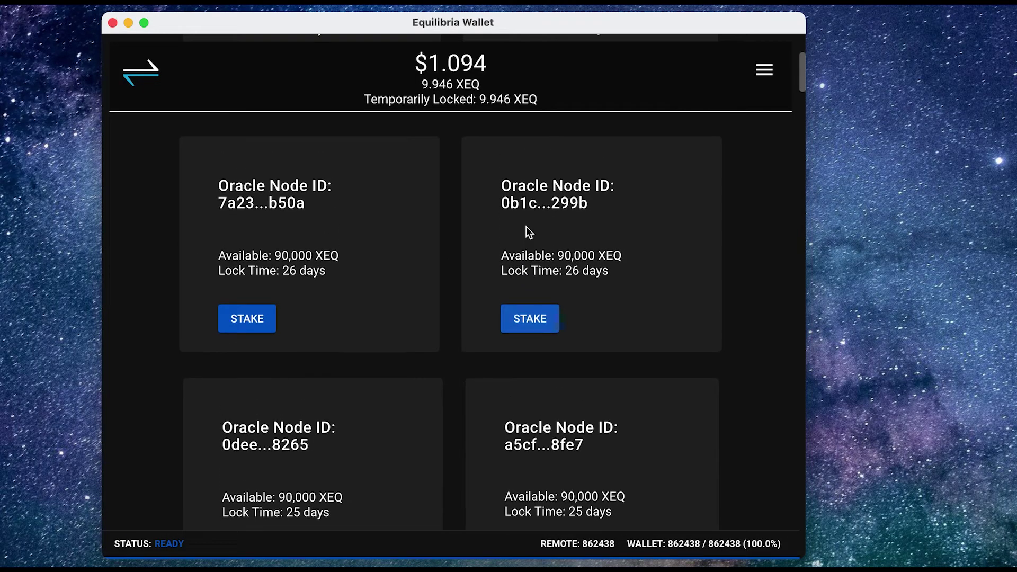
pyautogui.click(526, 321)
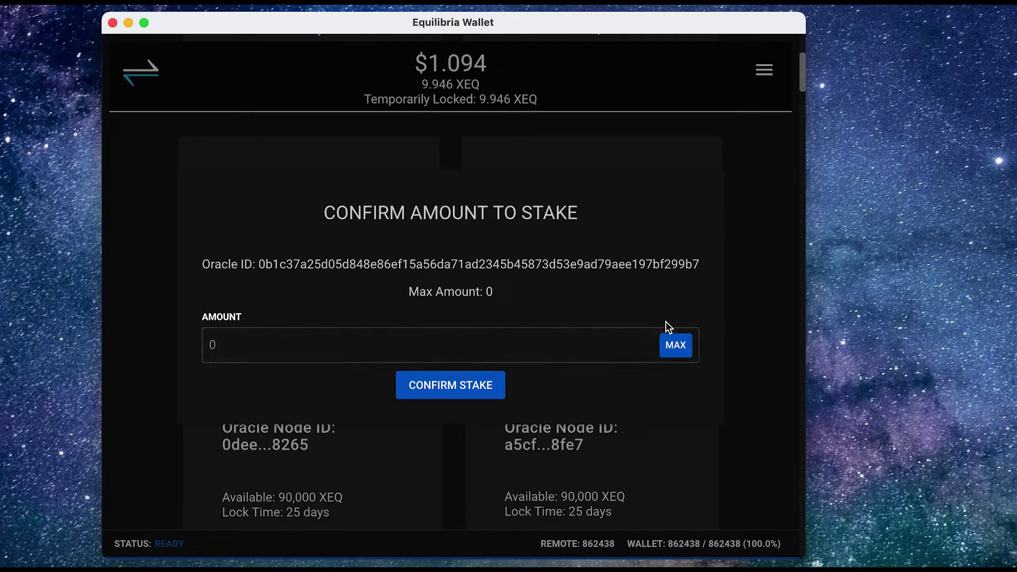
pyautogui.click(672, 349)
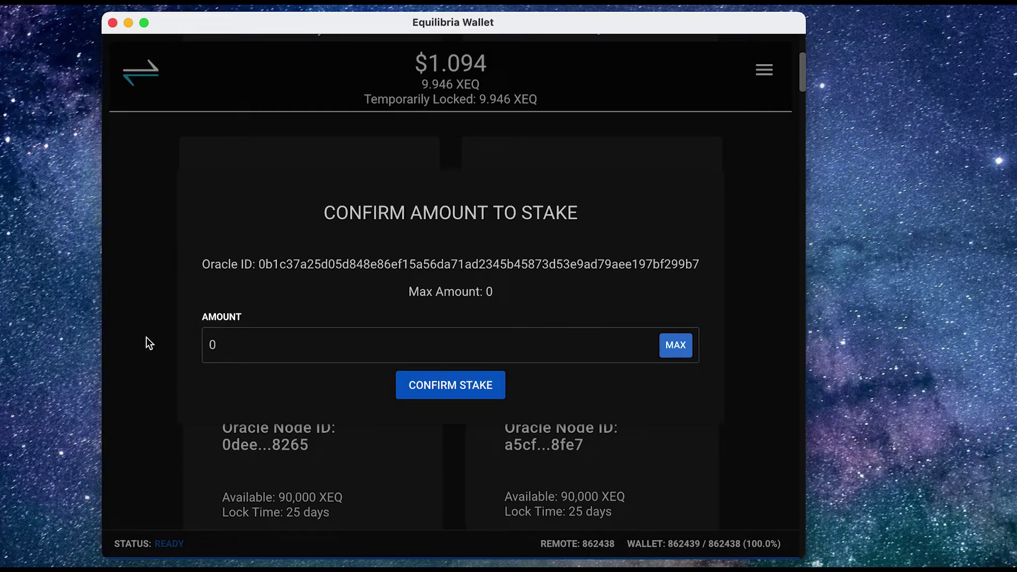
pyautogui.click(149, 306)
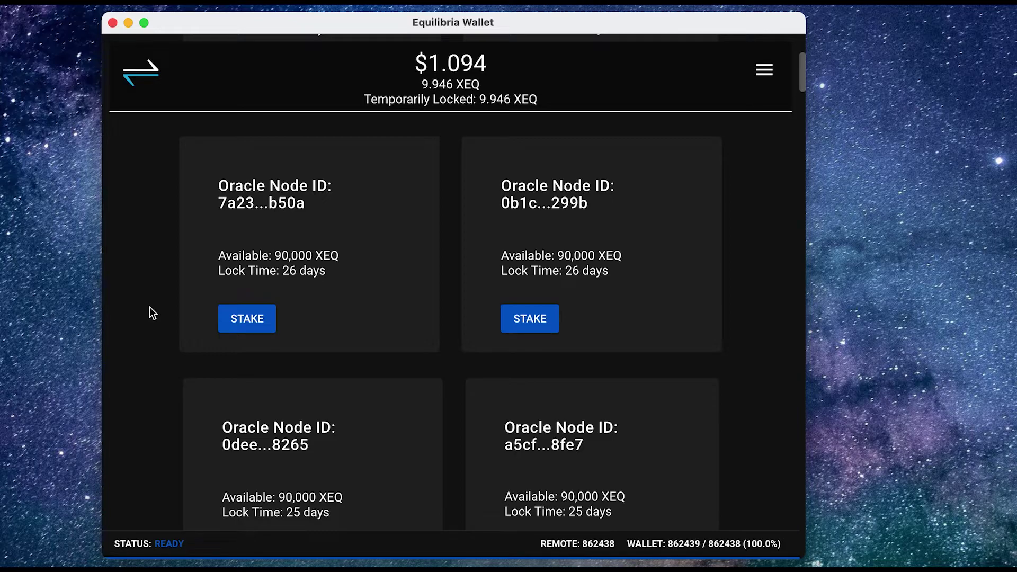
pyautogui.scroll(10, 149, 307)
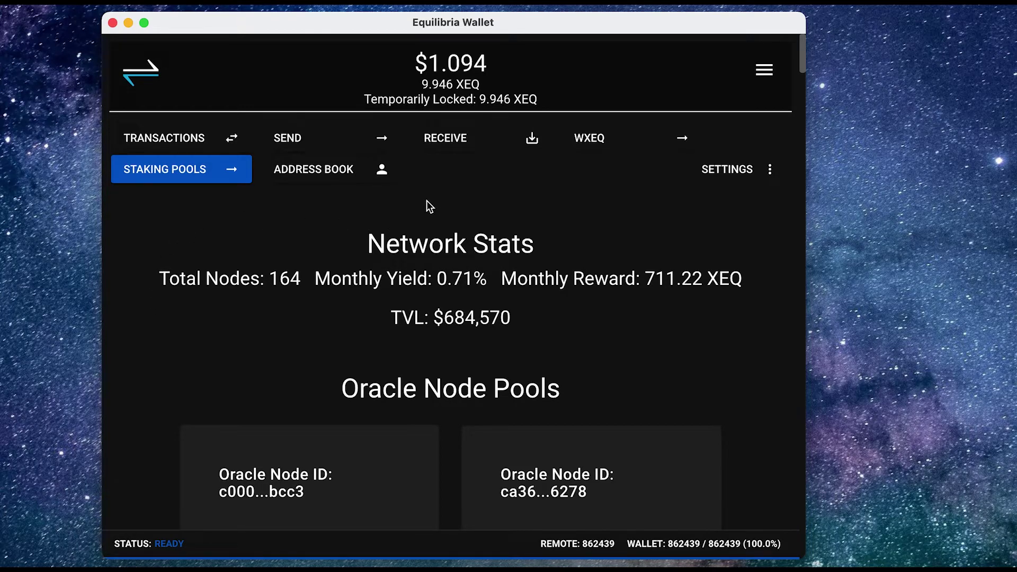
# - Fill the Send form with the recipient address and the full 198.8425 XEQ balance
pyautogui.click(295, 141)
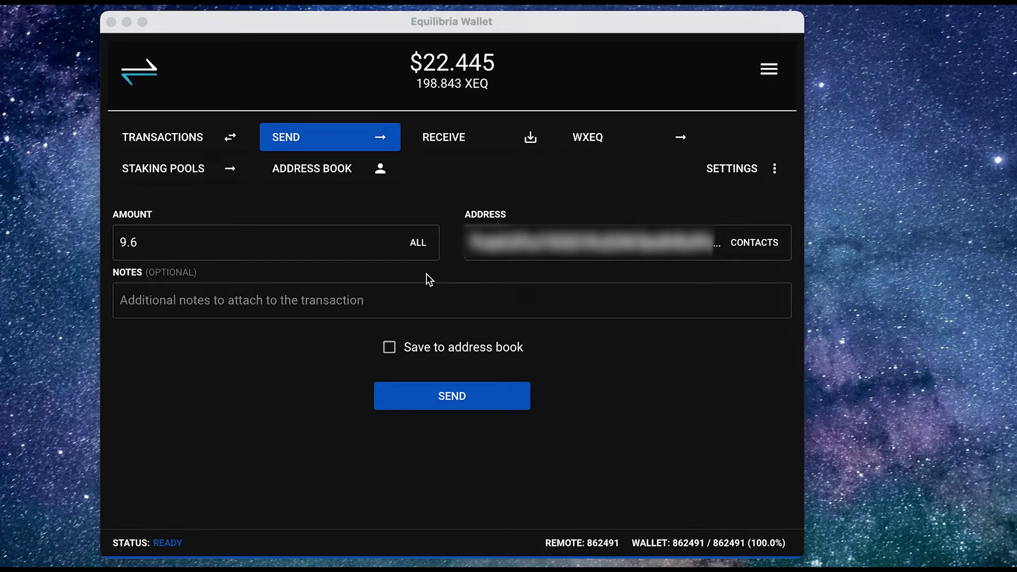
pyautogui.click(417, 248)
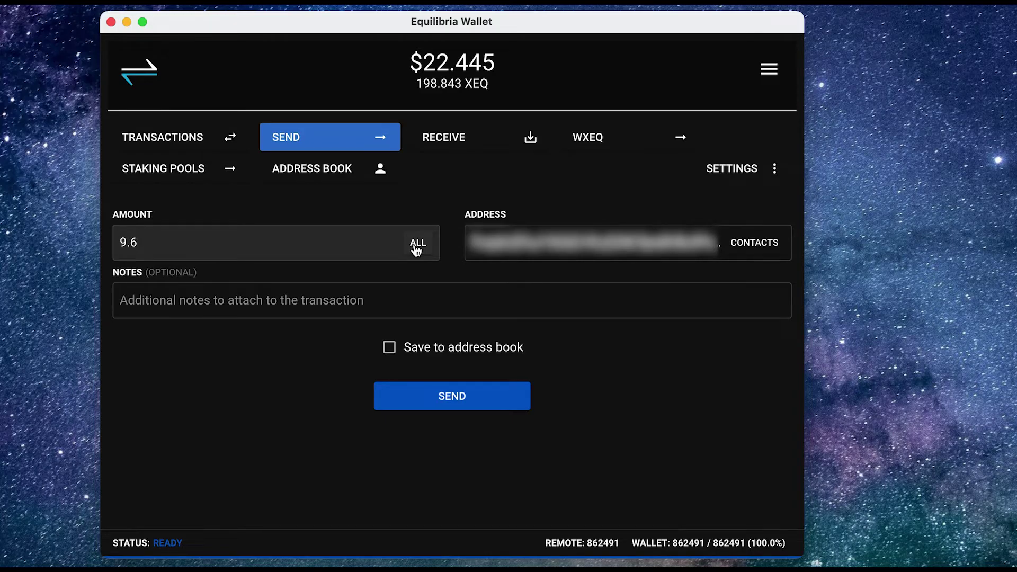
pyautogui.click(417, 248)
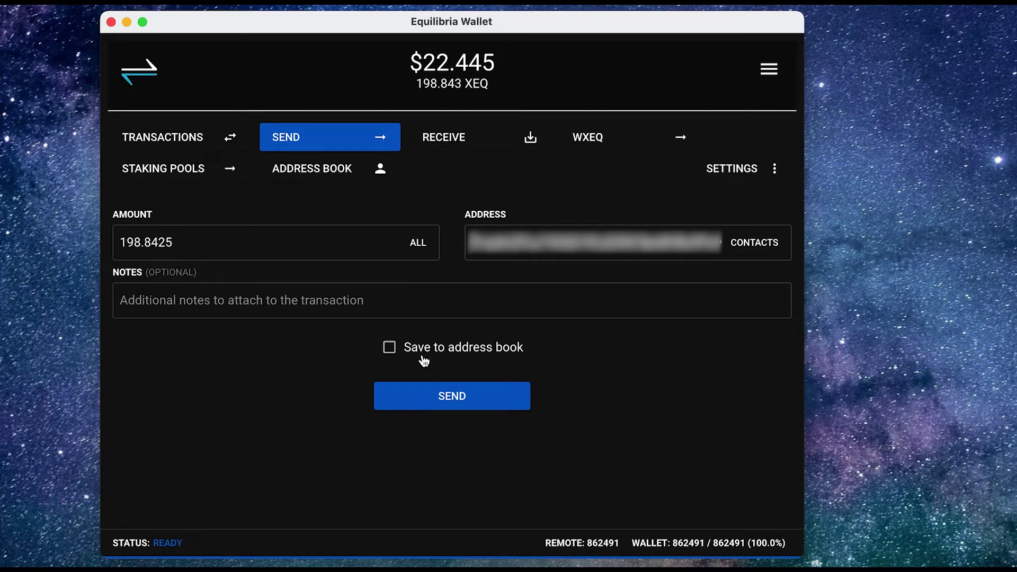
# - Send all 198.8425 XEQ, confirming the amount and authorising with the wallet password
pyautogui.click(439, 397)
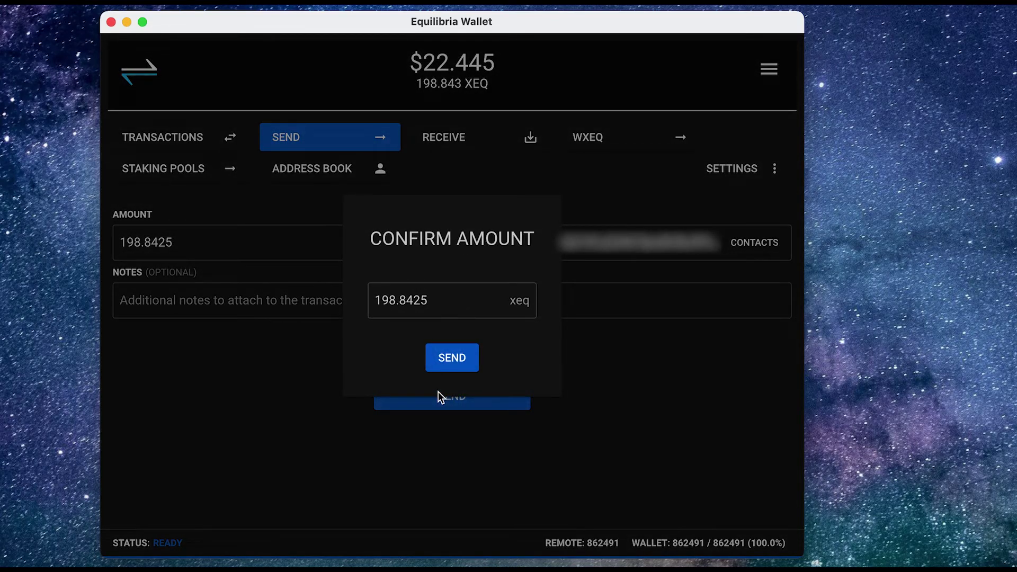
pyautogui.click(445, 370)
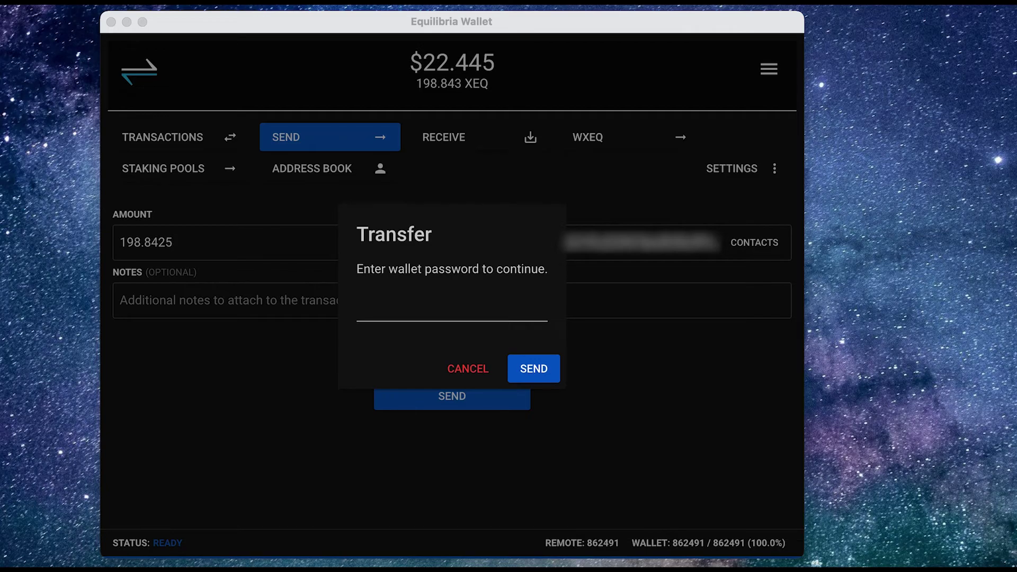
pyautogui.click(384, 316)
pyautogui.press('super+v')
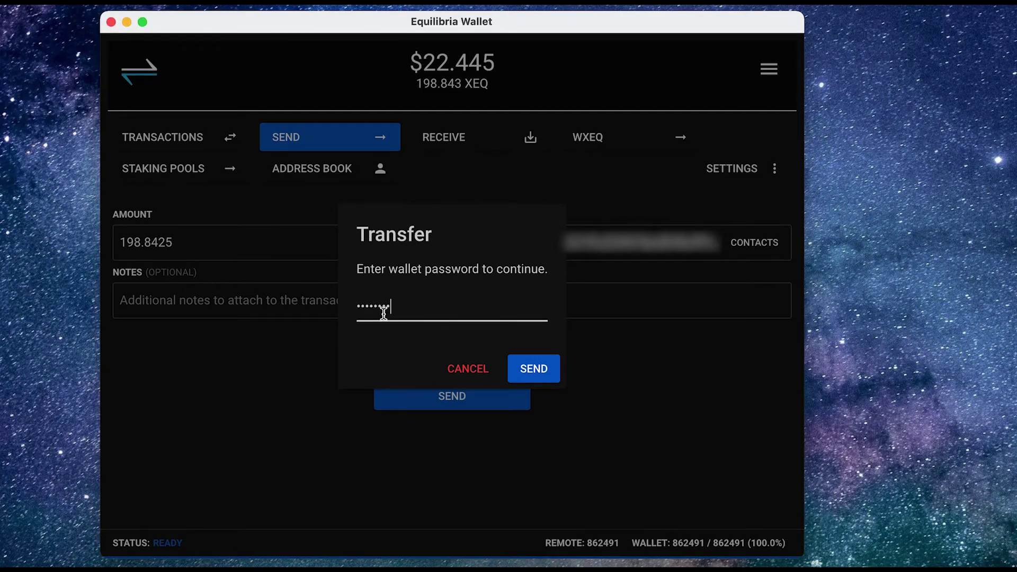
pyautogui.click(521, 365)
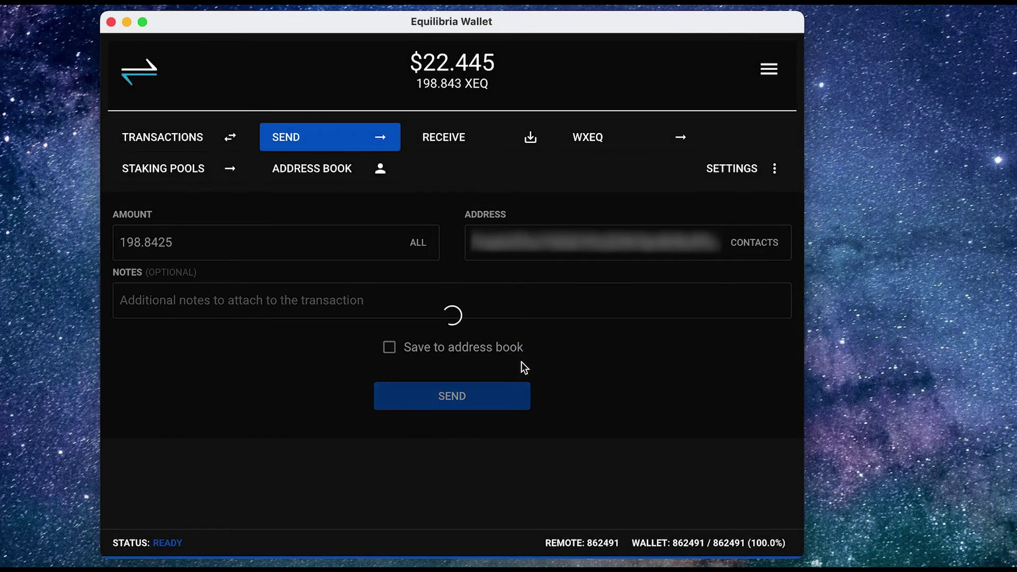